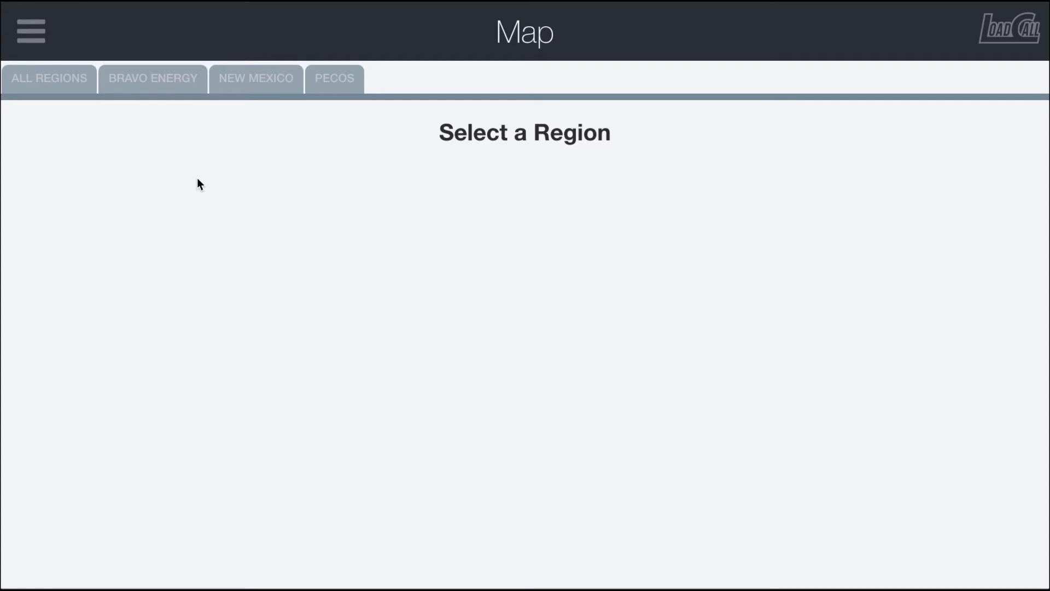
Show the driver map for all regions, for BRAVO ENERGY and finally for NEW MEXICO
click(39, 79)
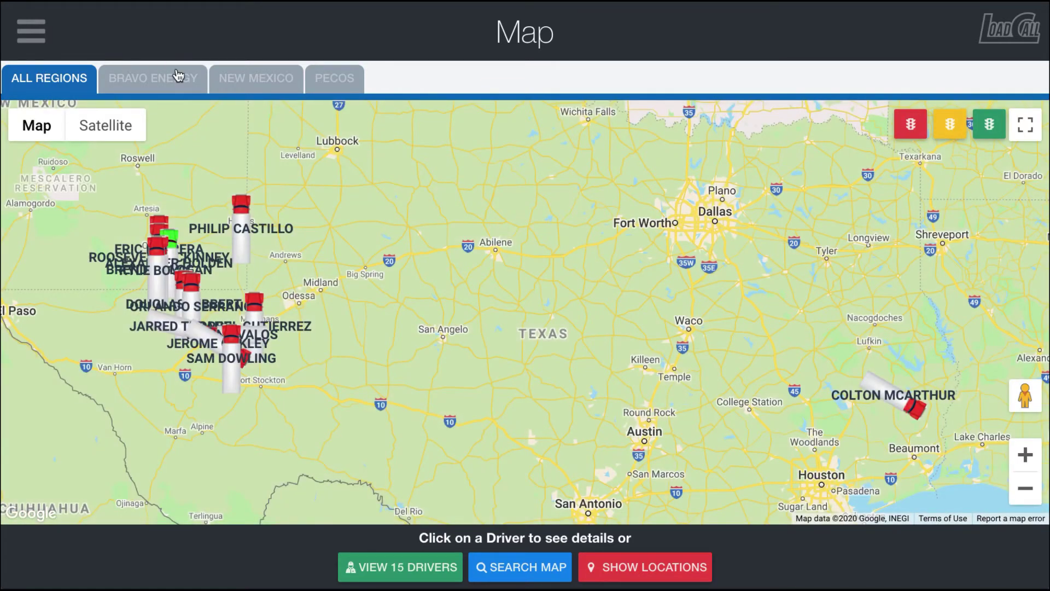
click(152, 76)
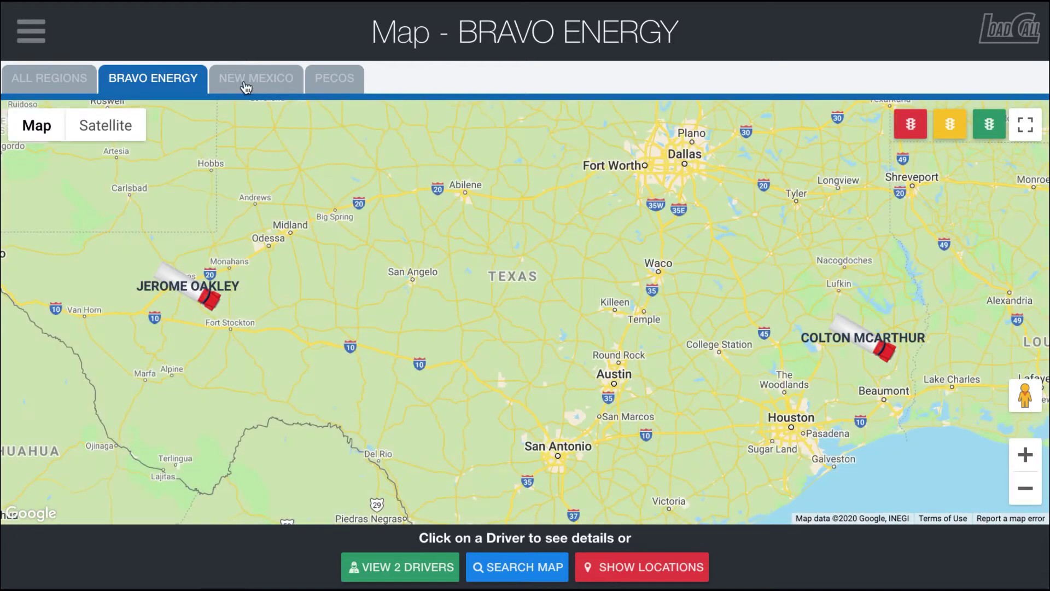
click(279, 85)
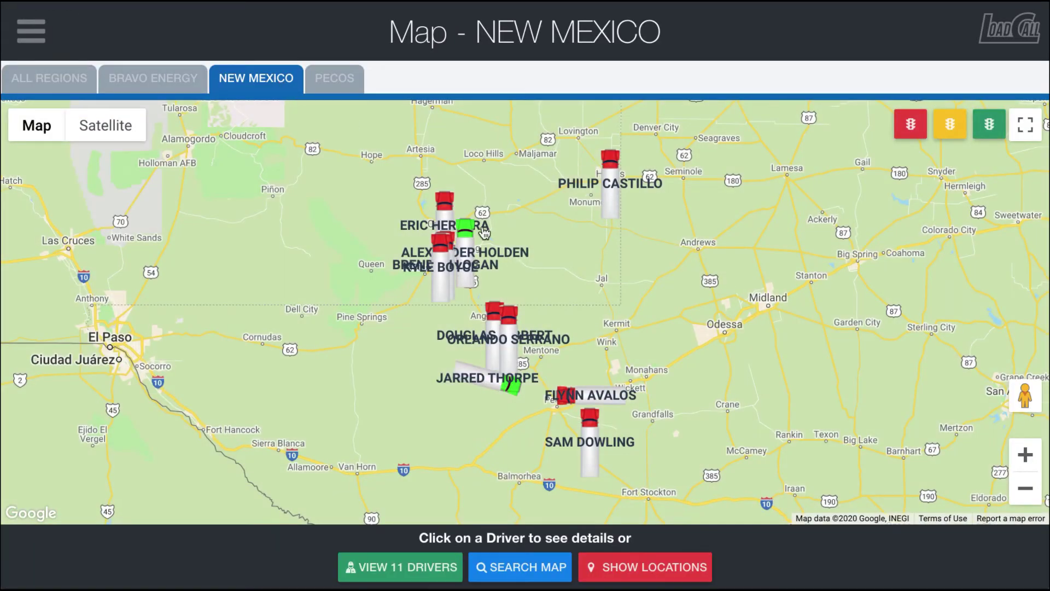
View the NEW MEXICO map as satellite imagery and return it to the standard map style
mouse_move(552, 255)
mouse_down()
mouse_move(571, 481)
mouse_move(544, 272)
mouse_up()
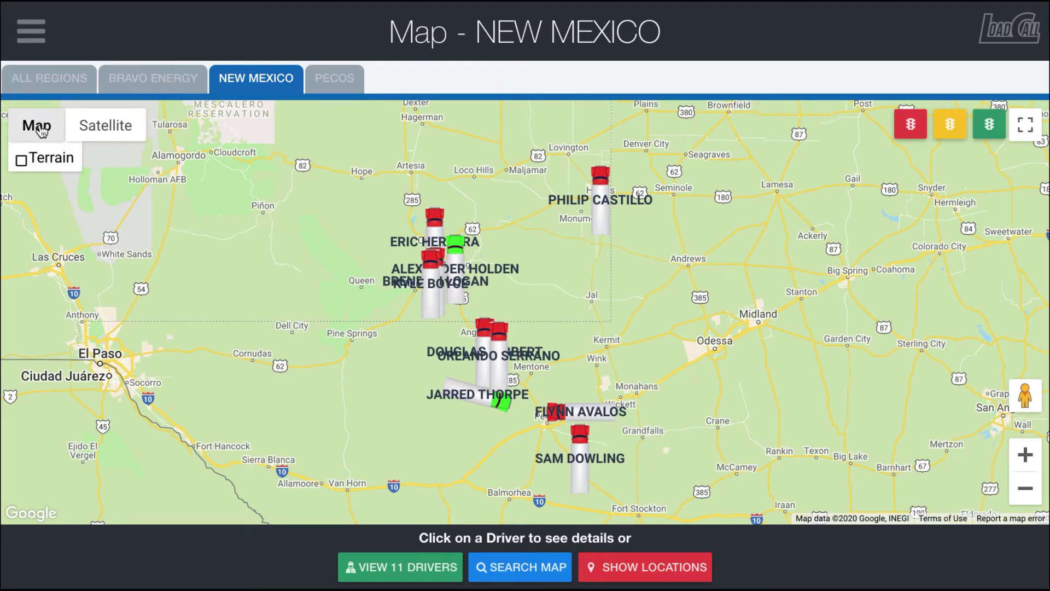
click(77, 126)
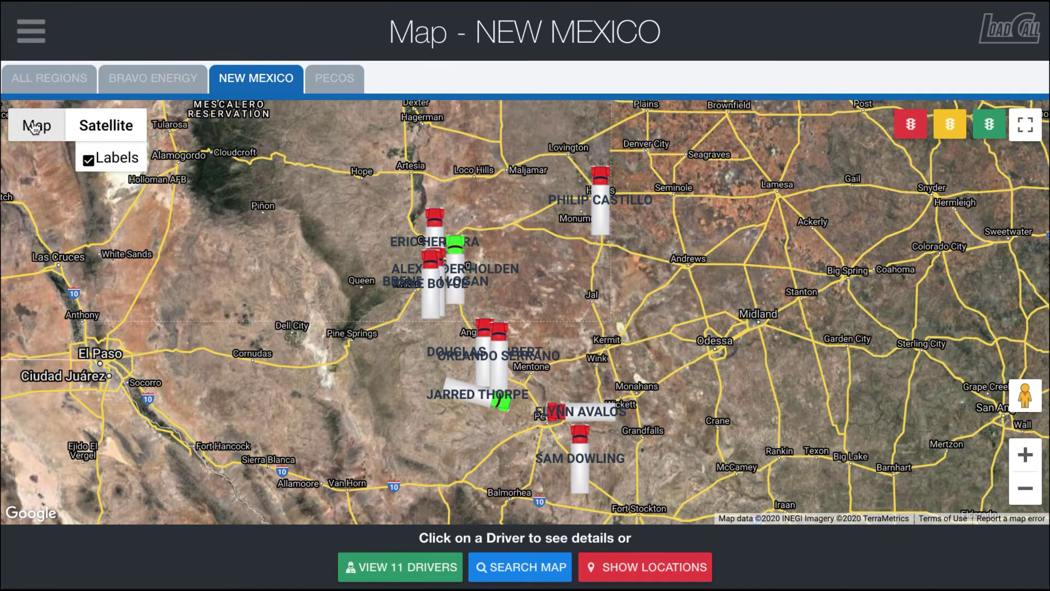
click(35, 127)
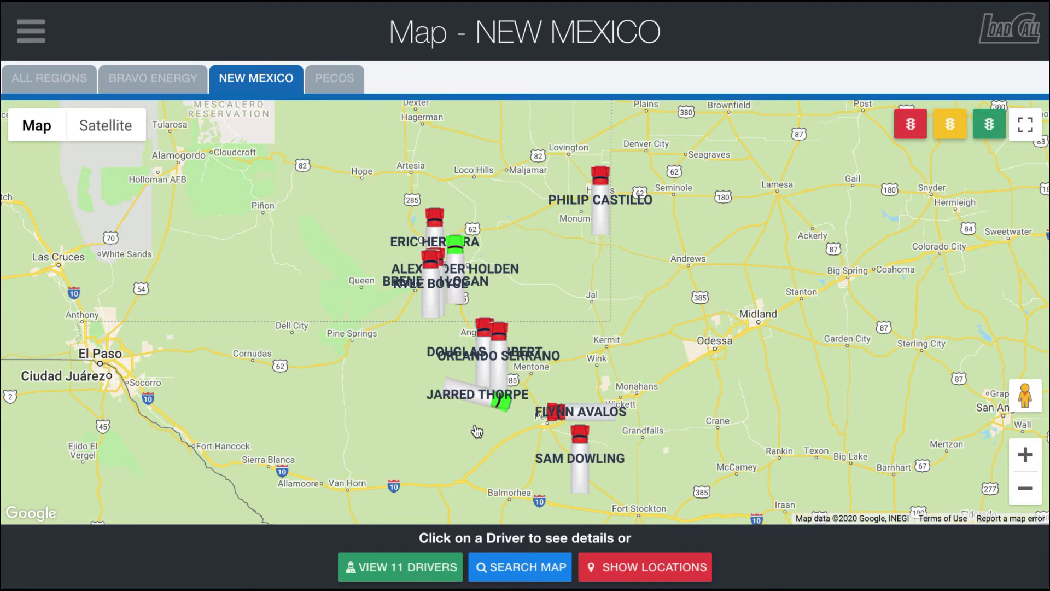
Examine the green truck northwest of Pecos at close range and return to a wider view of the surrounding drivers
scroll(477, 432, up, 1)
drag(485, 402, 483, 453)
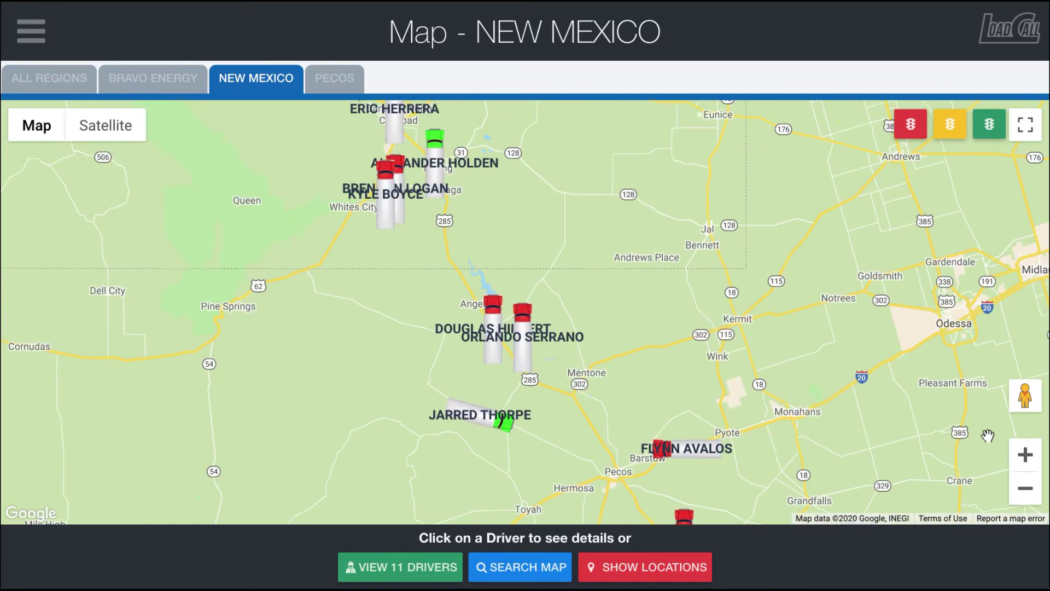
click(1025, 454)
click(1025, 455)
drag(597, 450, 648, 68)
drag(649, 352, 668, 289)
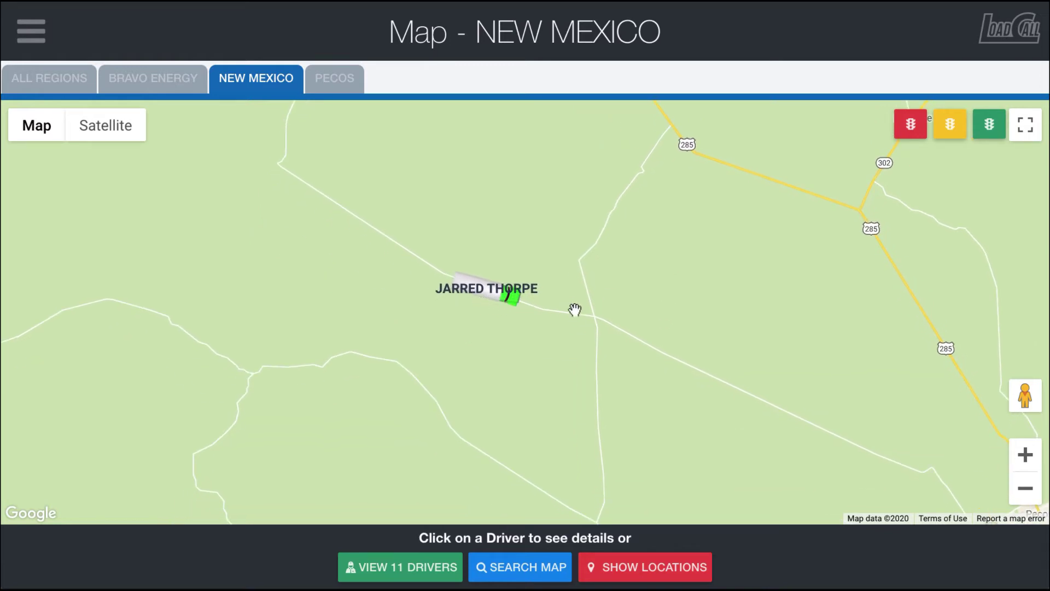
click(1020, 493)
click(1019, 492)
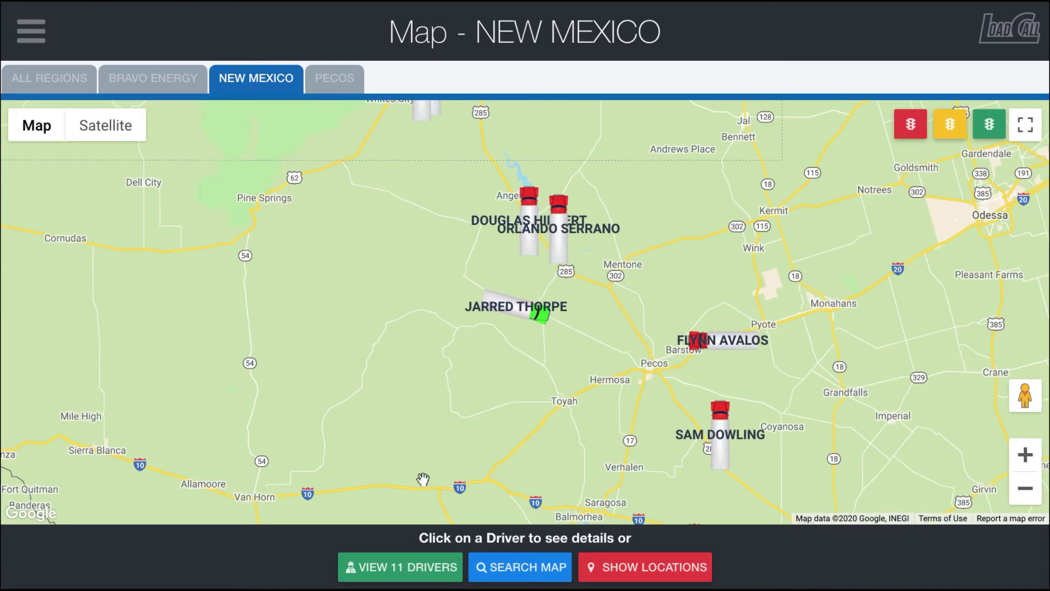
Review the NEW MEXICO driver list, checking each driver's coordinates, speed and last signal
click(404, 574)
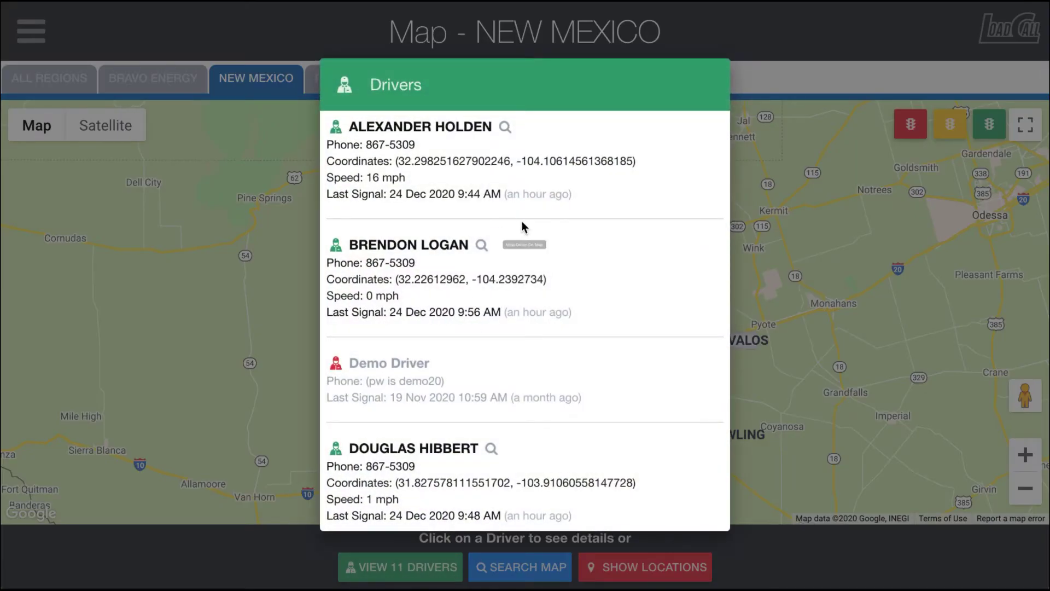
scroll(592, 211, down, 3)
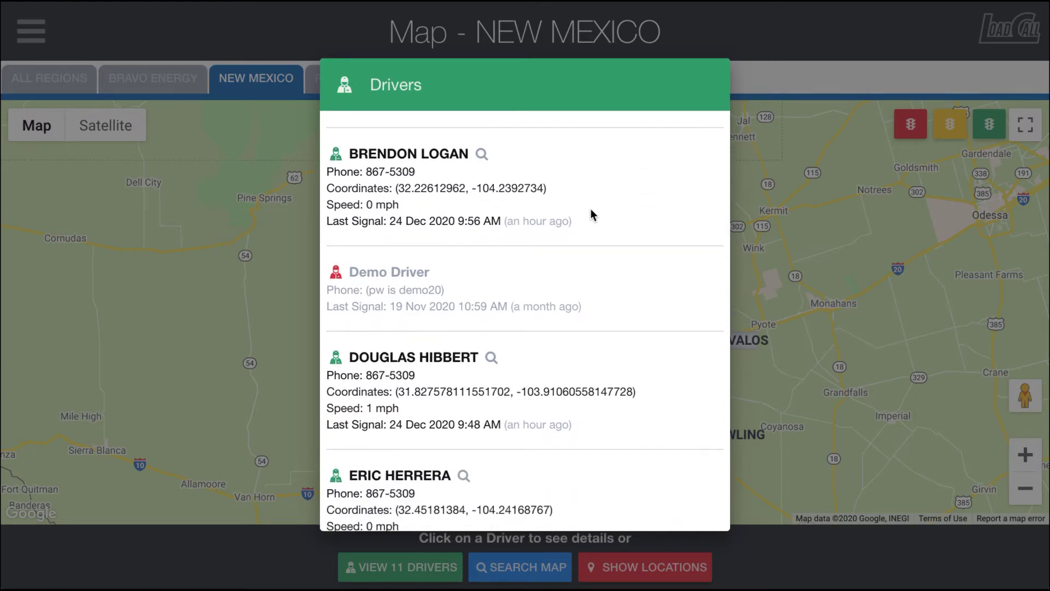
scroll(591, 214, down, 2)
scroll(592, 215, down, 2)
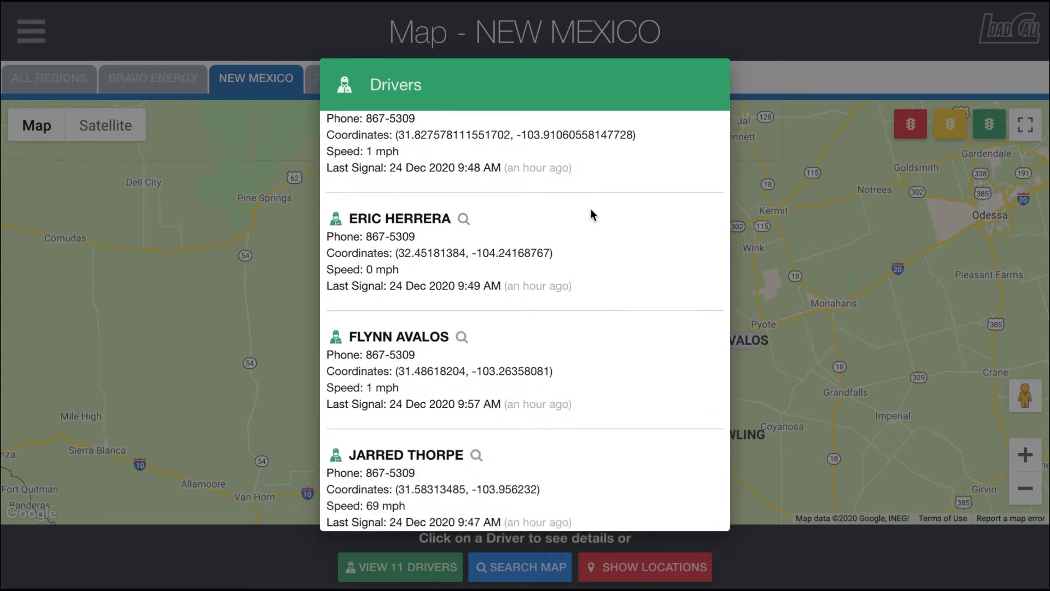
scroll(591, 213, down, 1)
scroll(591, 213, down, 2)
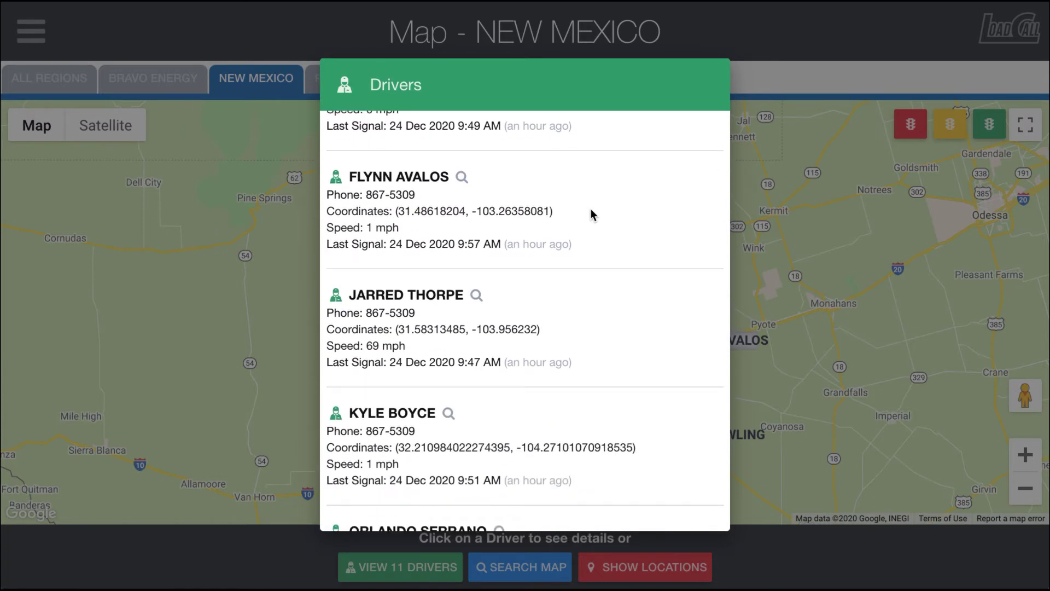
scroll(591, 214, down, 1)
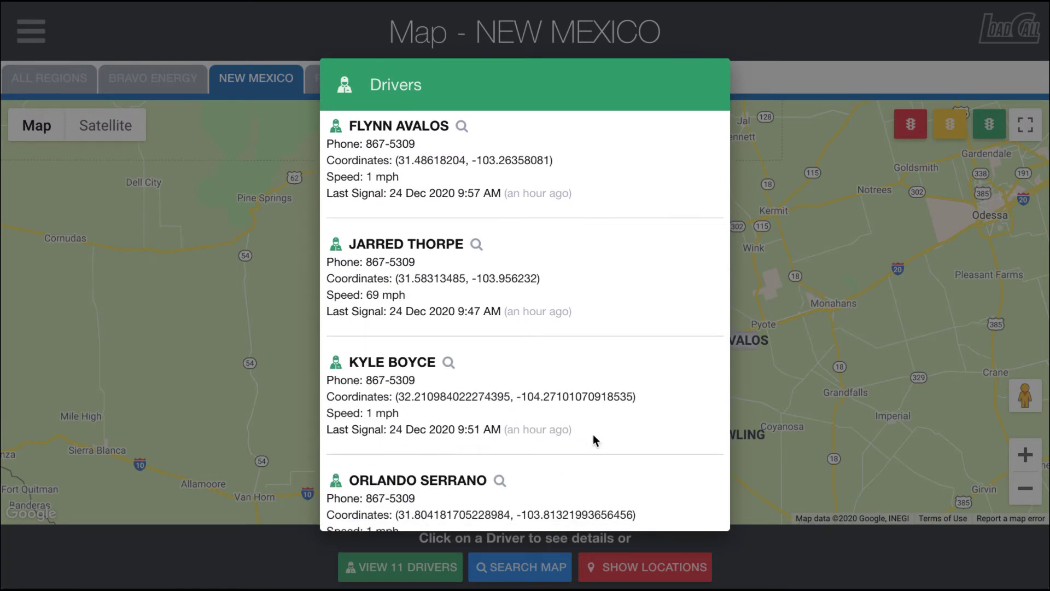
scroll(616, 434, down, 3)
Locate the first driver in the list on the map, and return to showing all drivers
scroll(616, 435, up, 13)
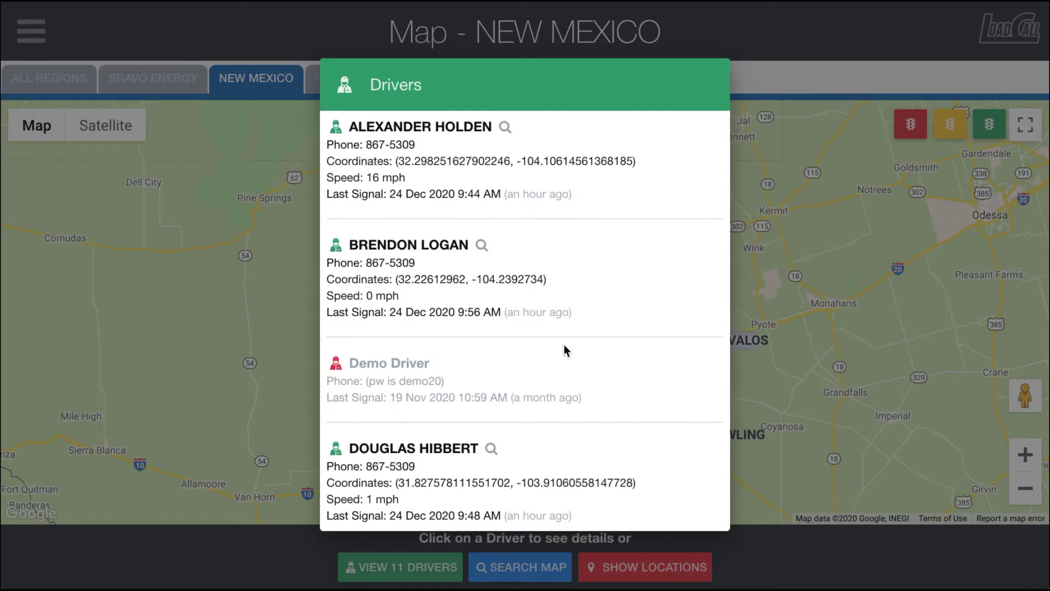
click(505, 127)
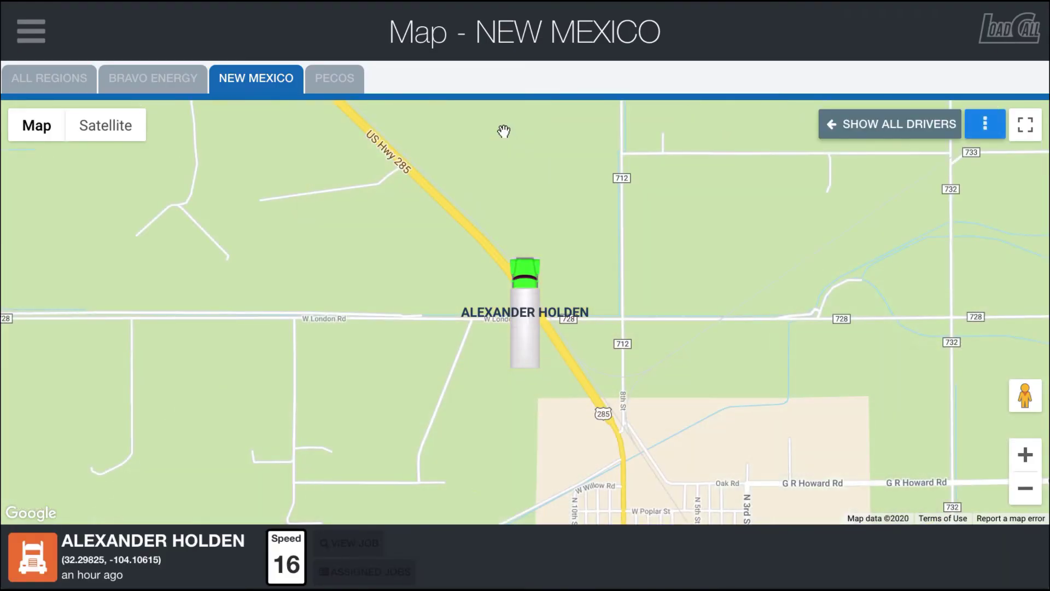
click(878, 123)
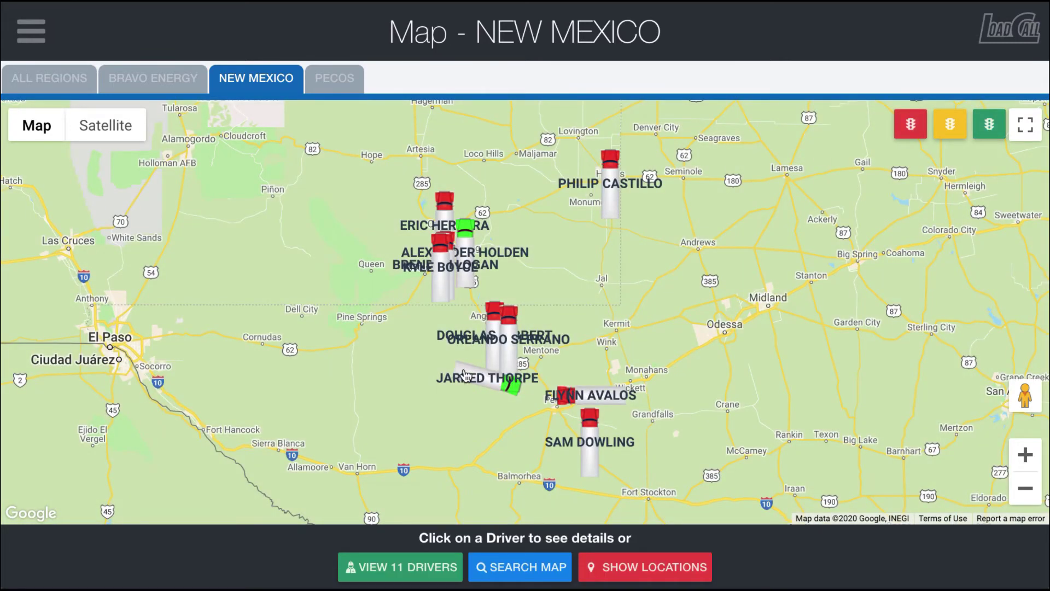
Select the green truck west of Pecos and look around its location in Street View, closing the view when done
click(469, 372)
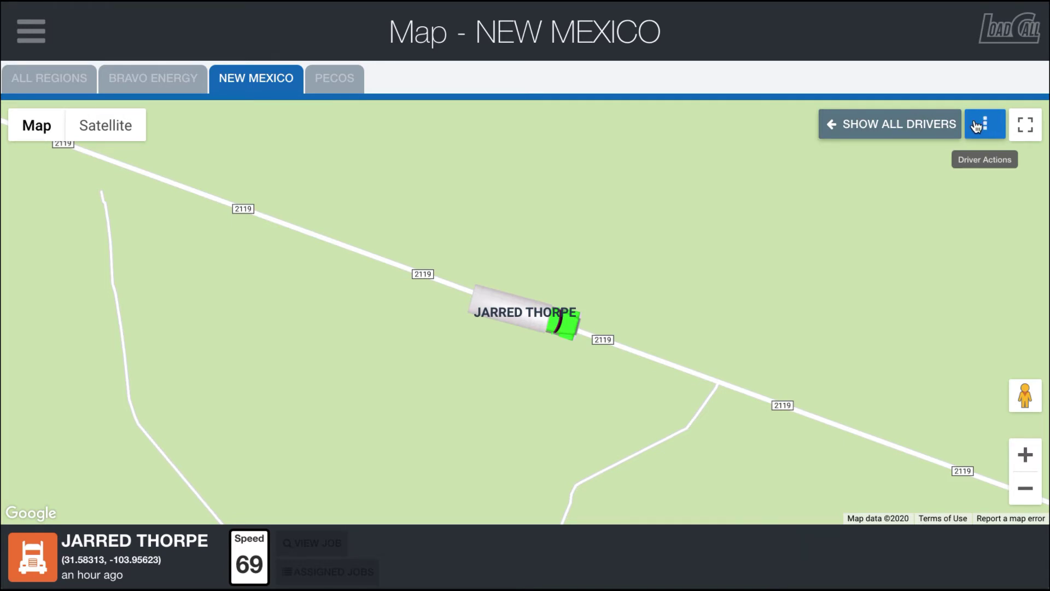
click(977, 127)
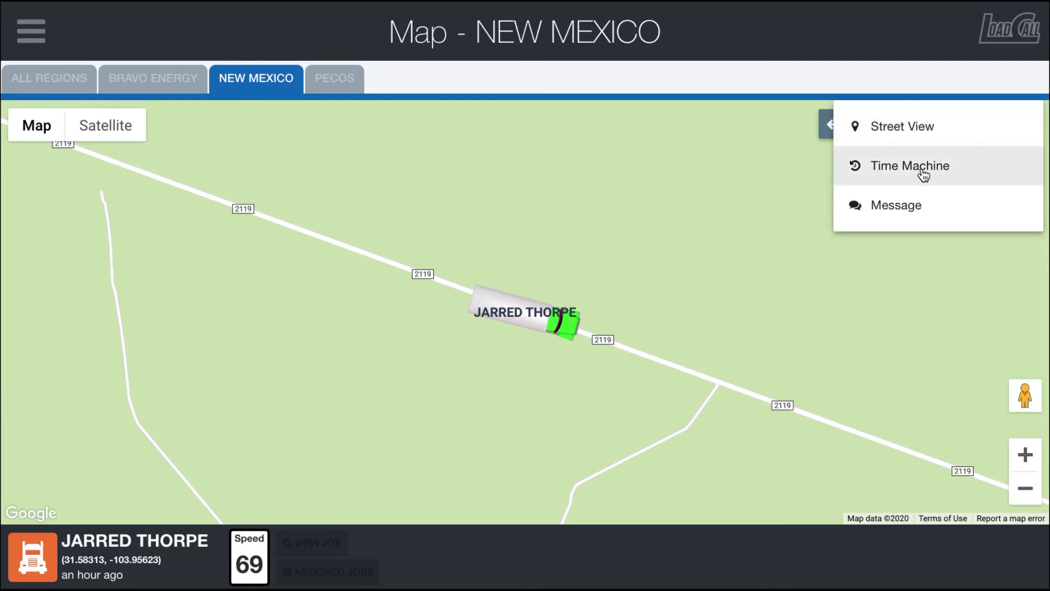
click(930, 126)
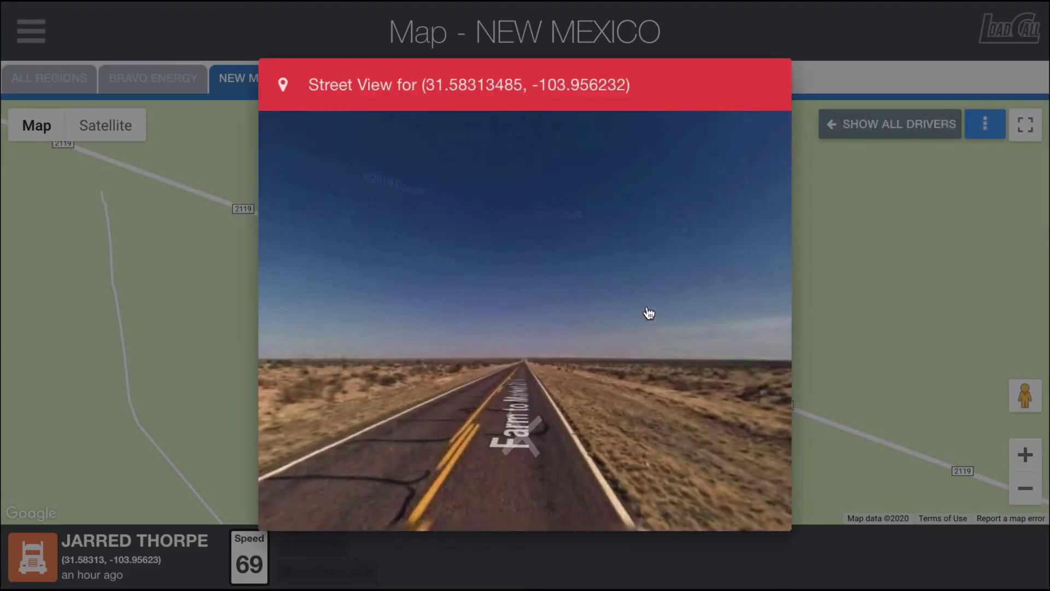
drag(650, 311, 901, 306)
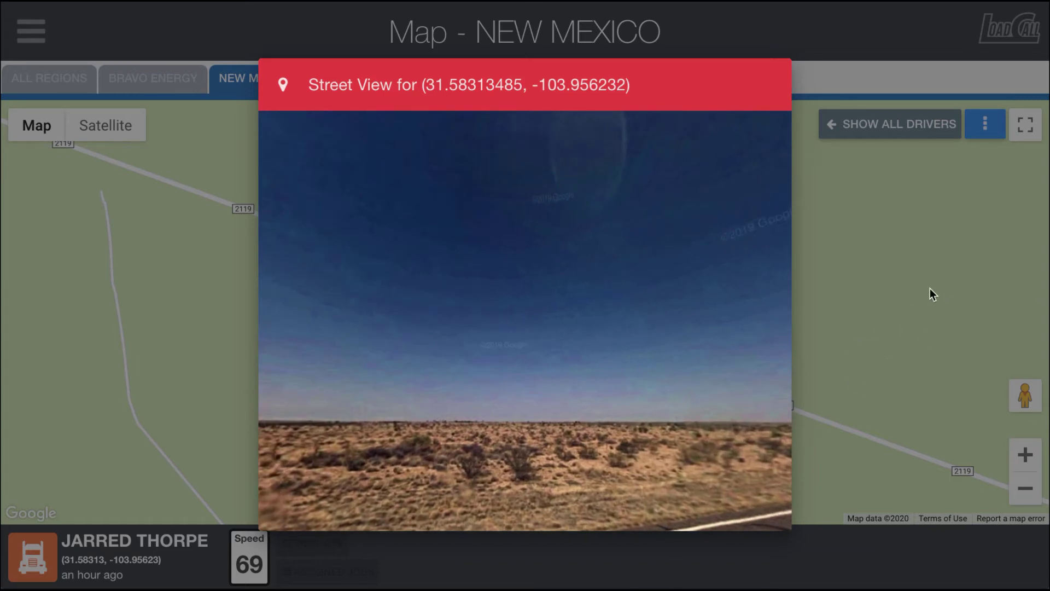
click(885, 255)
Try to load the selected driver's Time Machine history for 12/20/2020, and close the Time Machine
click(984, 124)
click(930, 164)
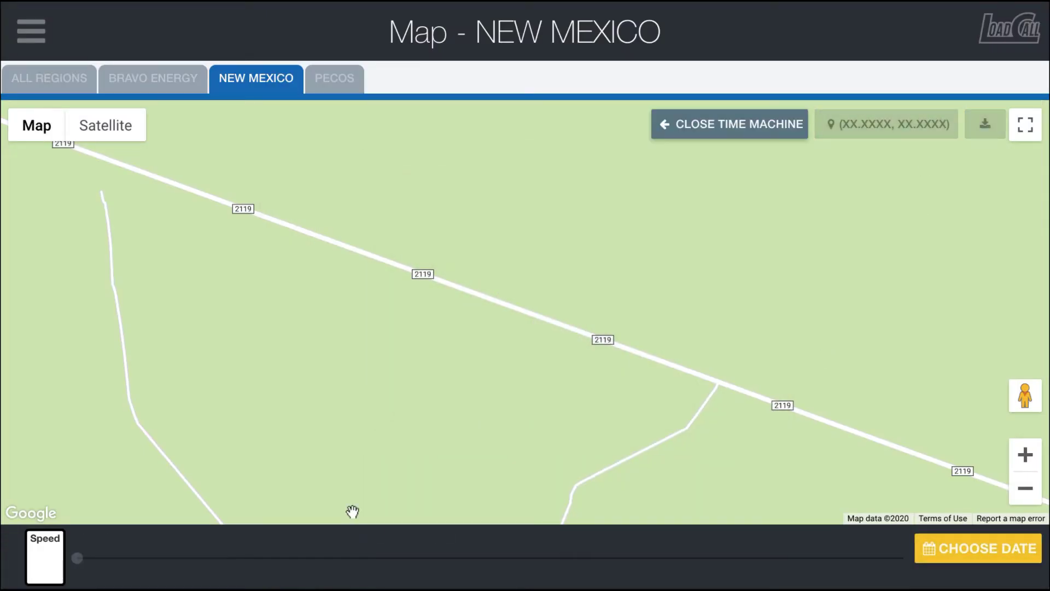
click(956, 544)
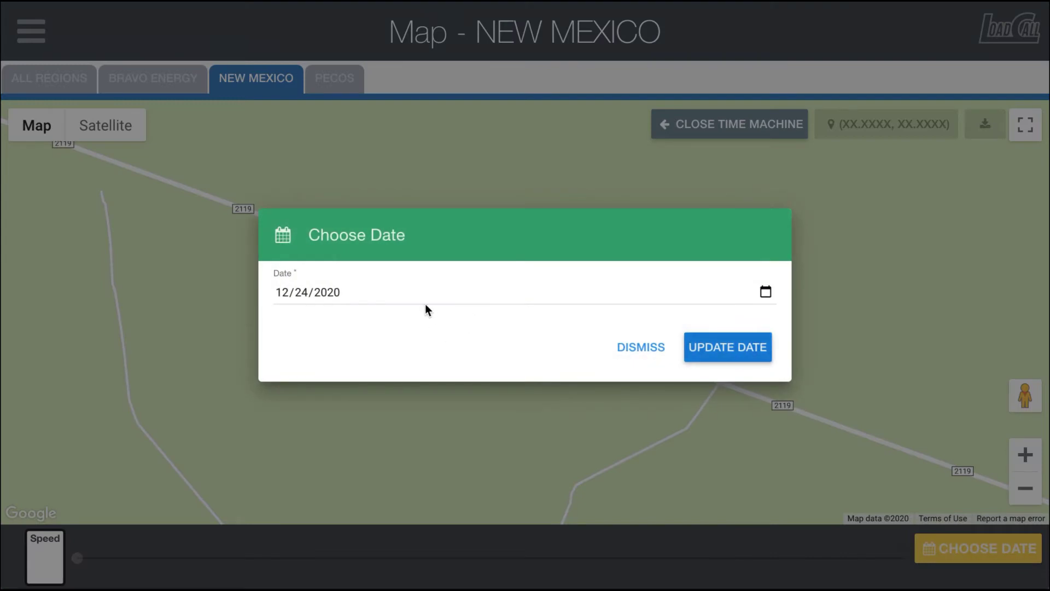
click(298, 292)
text(20)
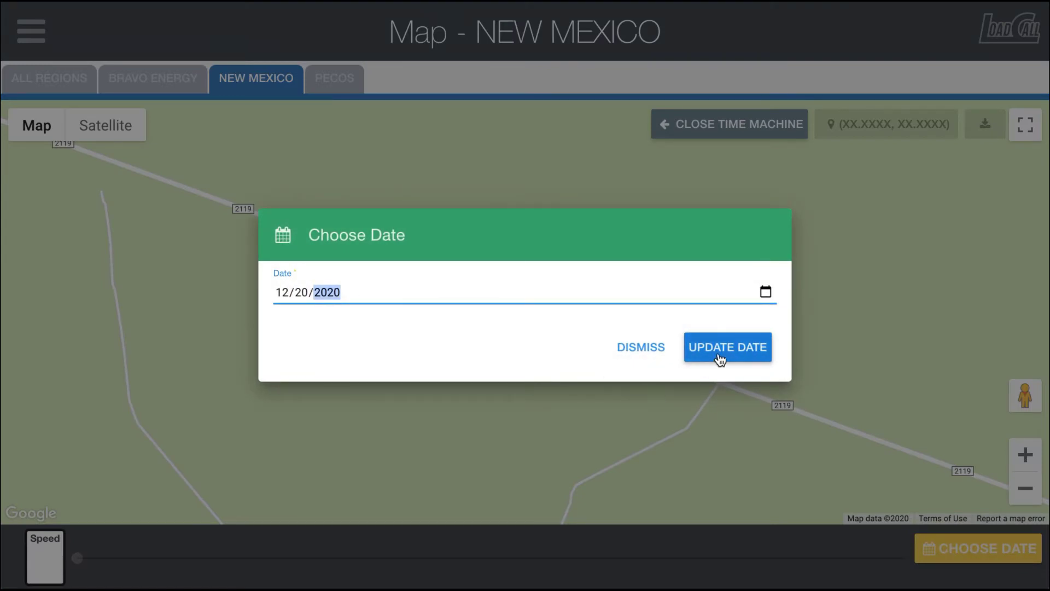
click(719, 355)
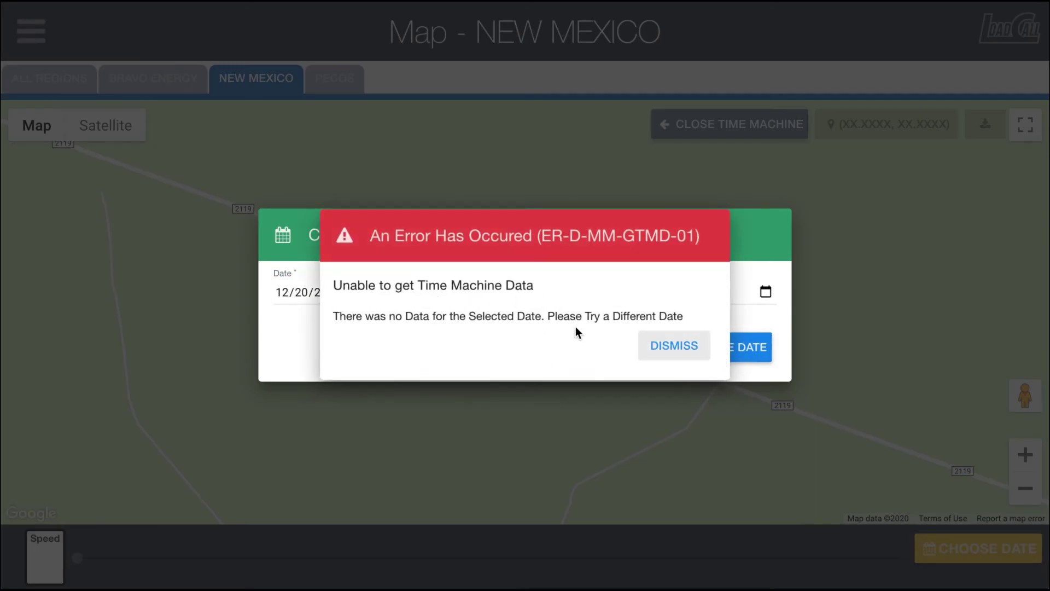
click(675, 345)
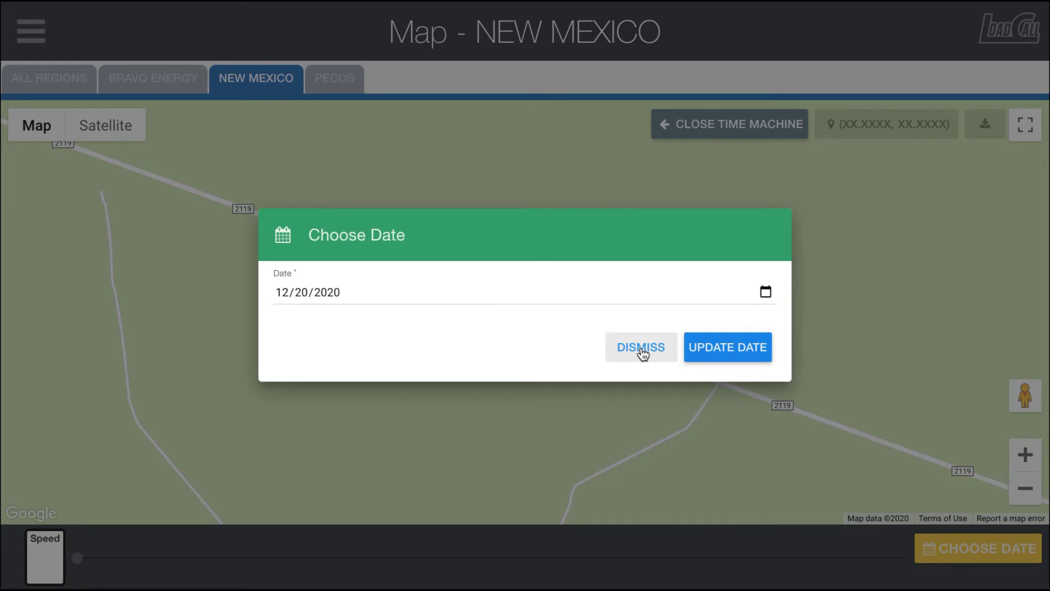
click(643, 354)
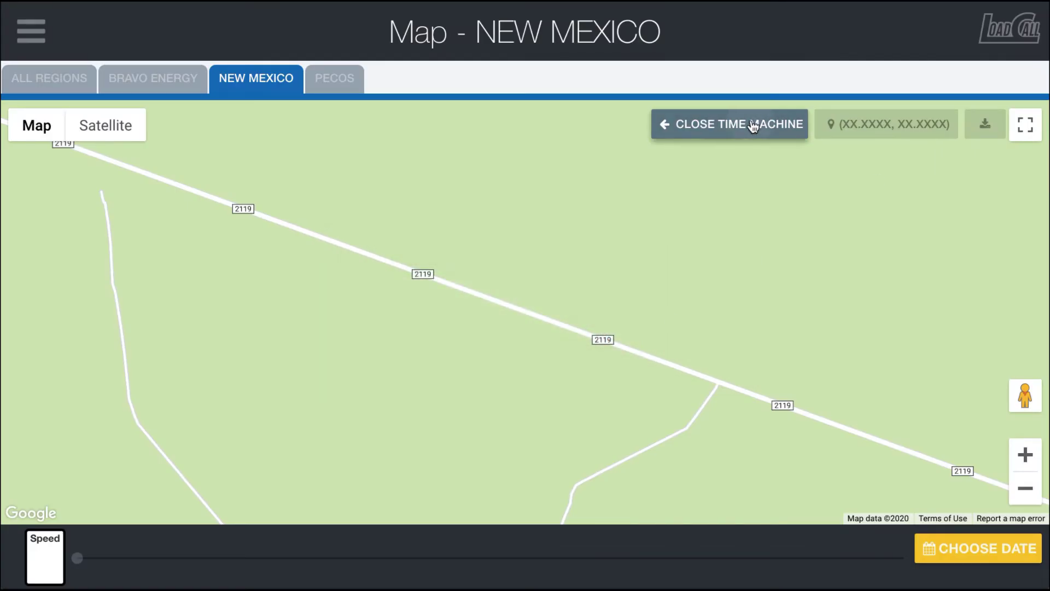
click(754, 125)
View the message window for the selected driver, close it without sending anything and return to showing all drivers
click(987, 125)
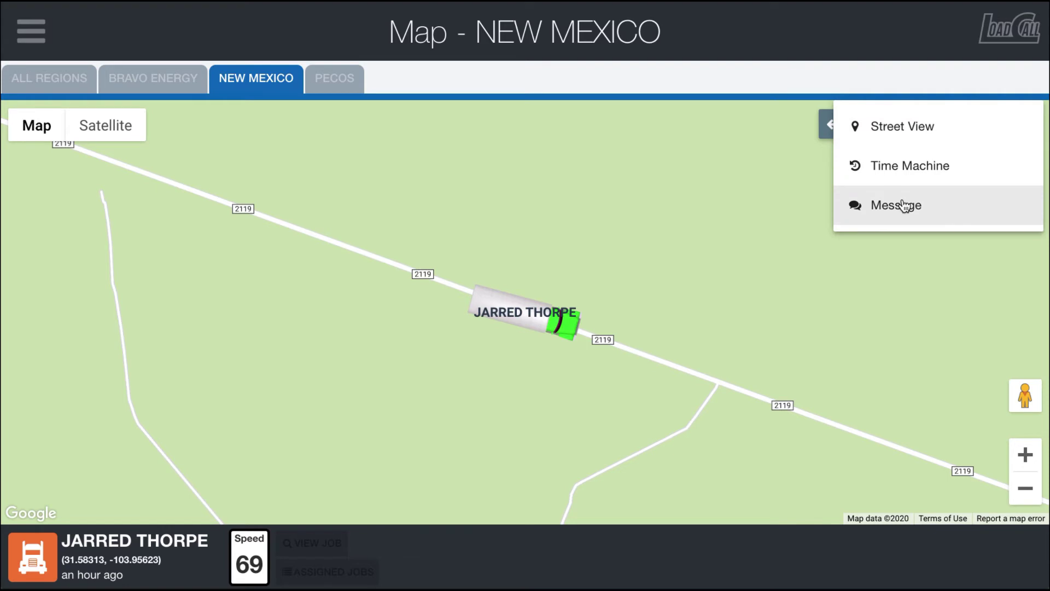
click(878, 204)
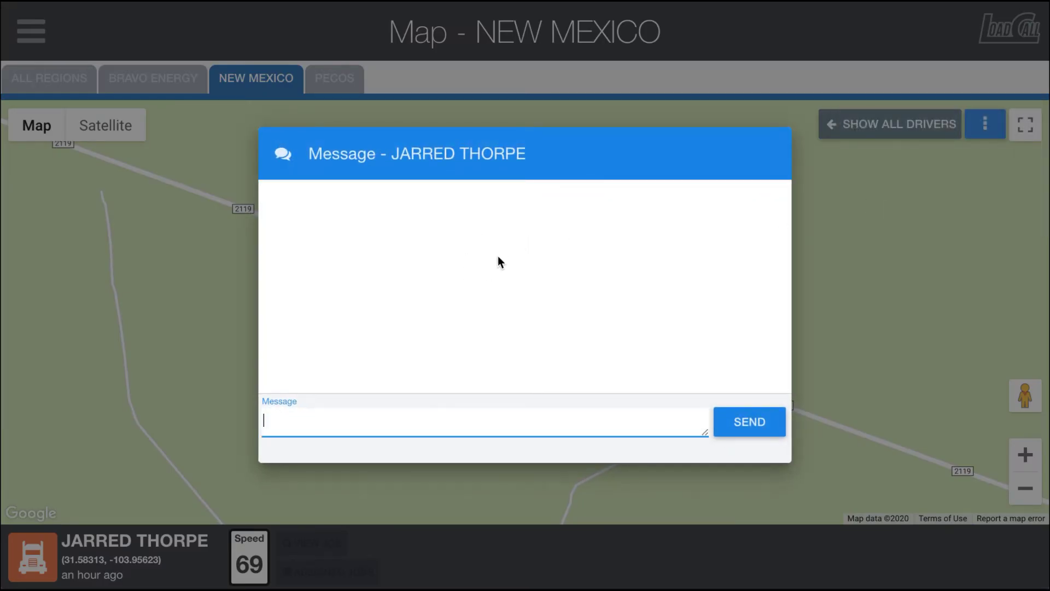
click(920, 288)
click(884, 133)
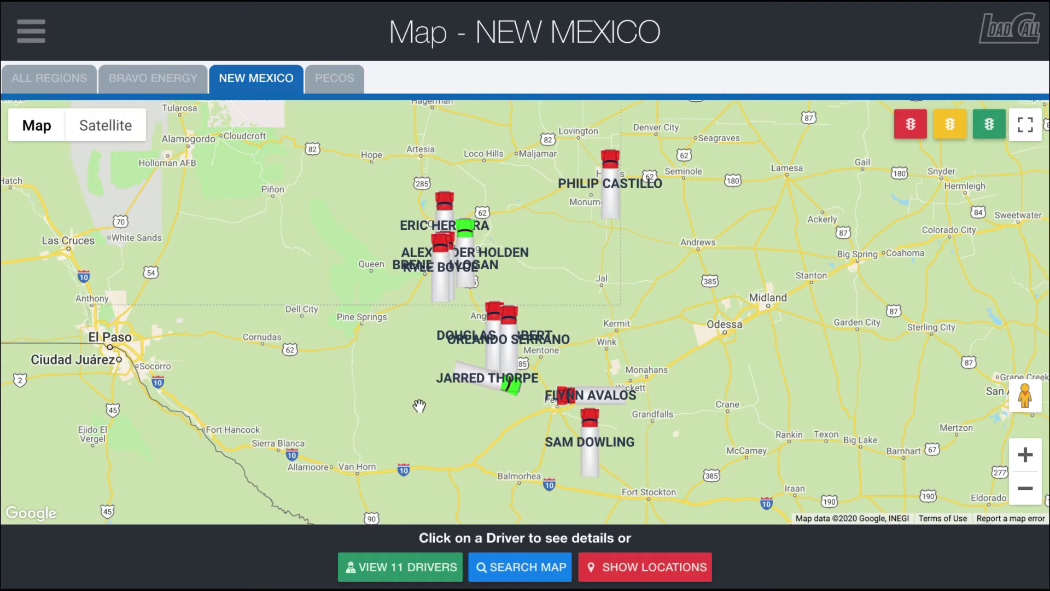
Search the map for the pickup location IRON KNOB 350-1263 and show that lease
click(539, 568)
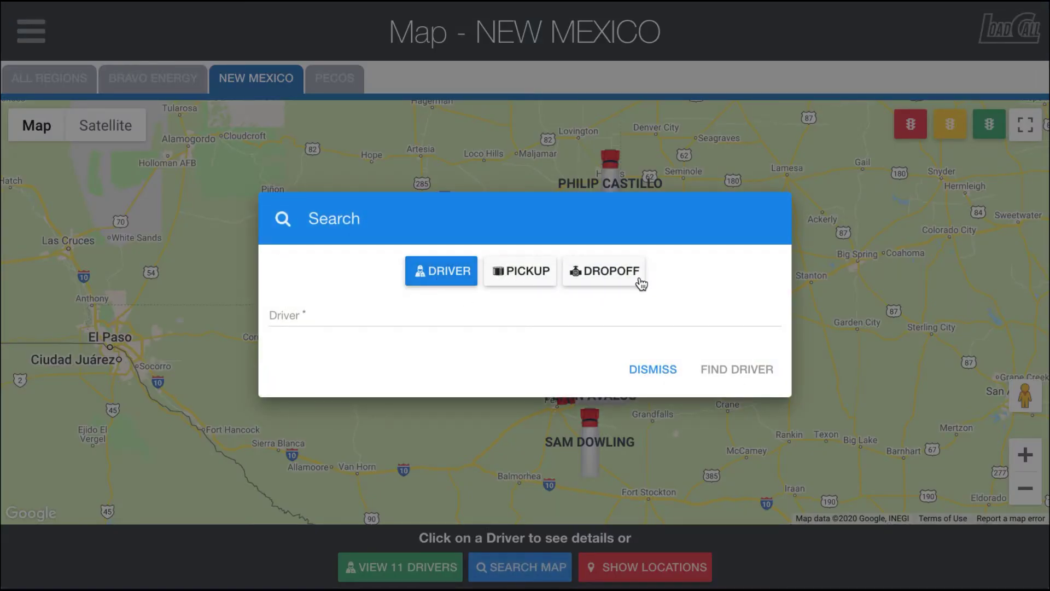
click(501, 279)
click(395, 307)
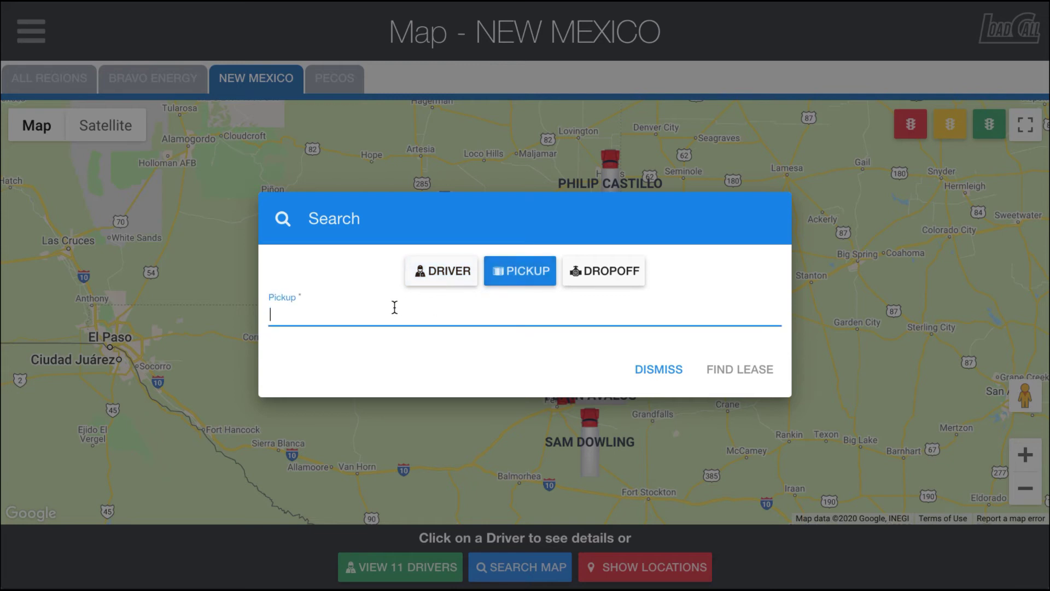
text(ir)
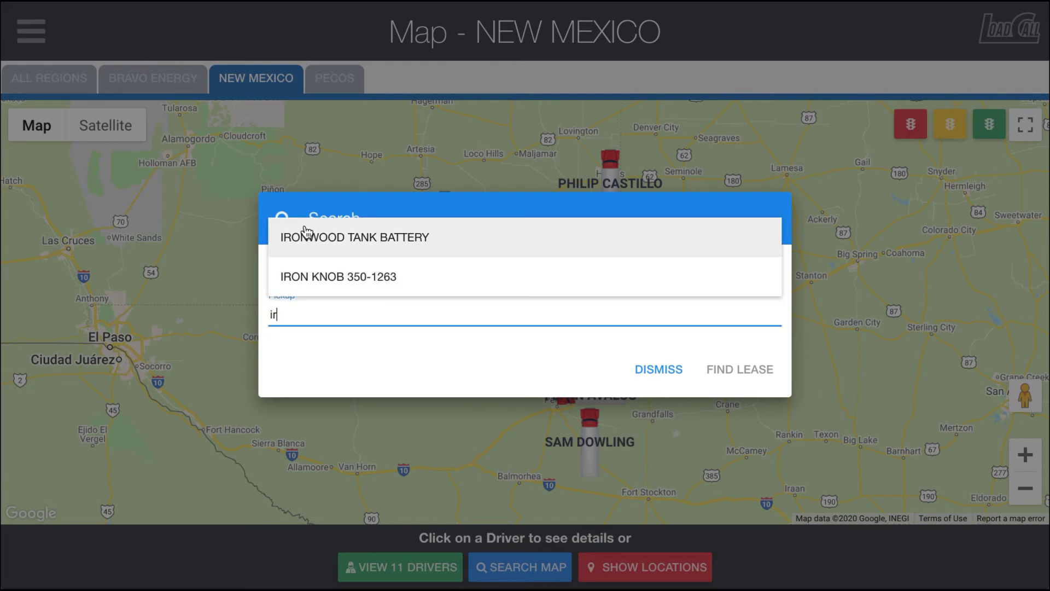
click(312, 274)
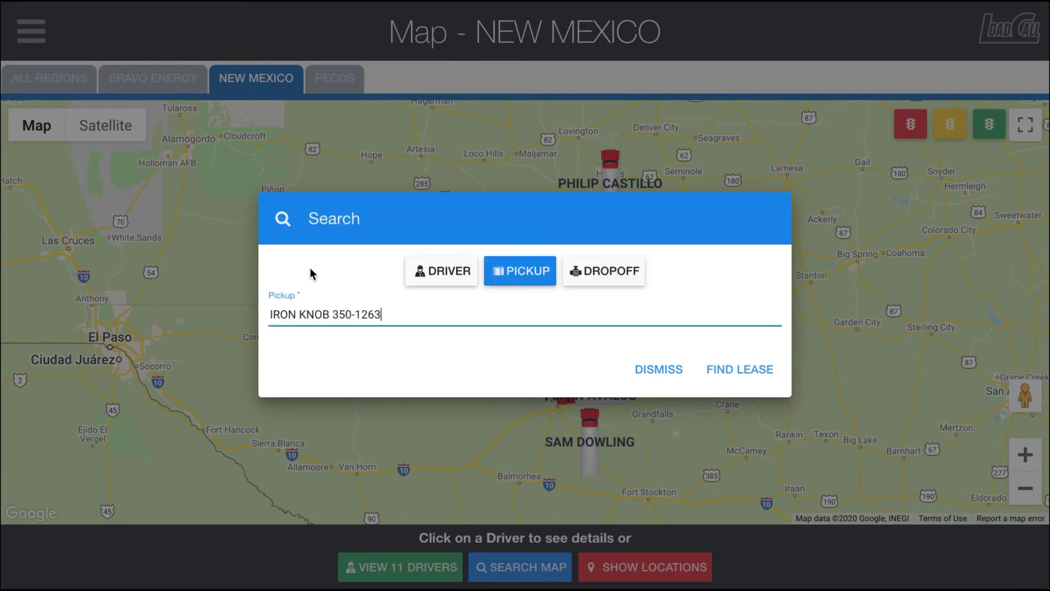
click(743, 369)
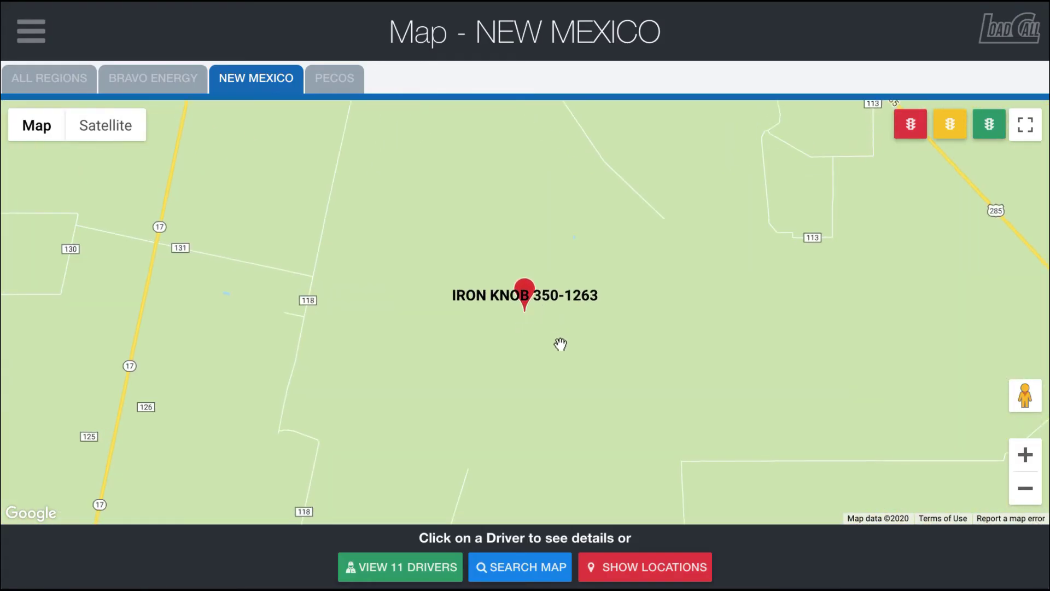
Show the locations around the IRON KNOB 350-1263 lease and across the wider New Mexico region, hiding them when done
scroll(561, 344, down, 2)
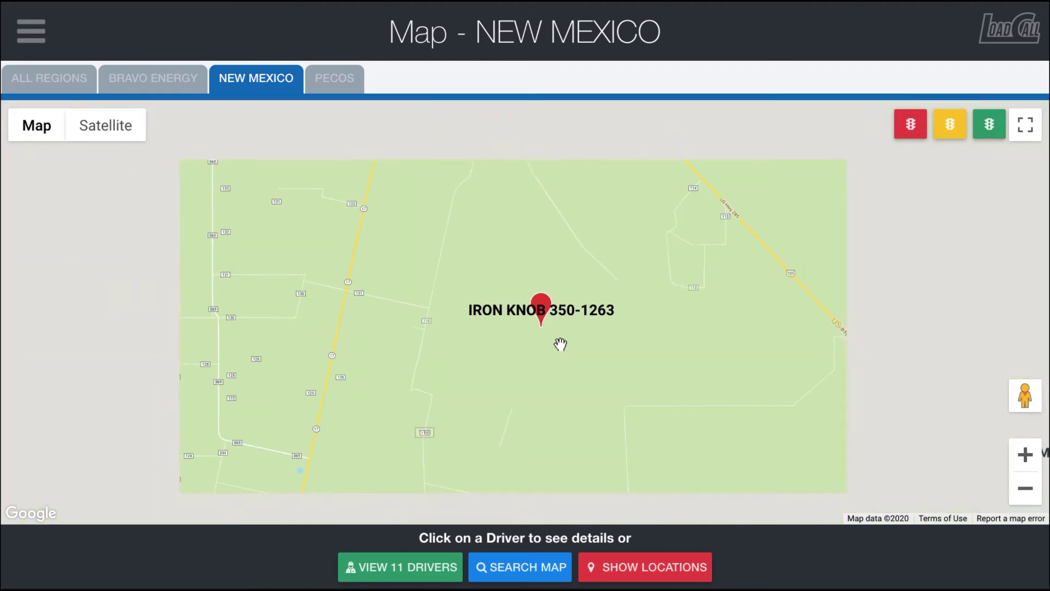
scroll(561, 344, down, 1)
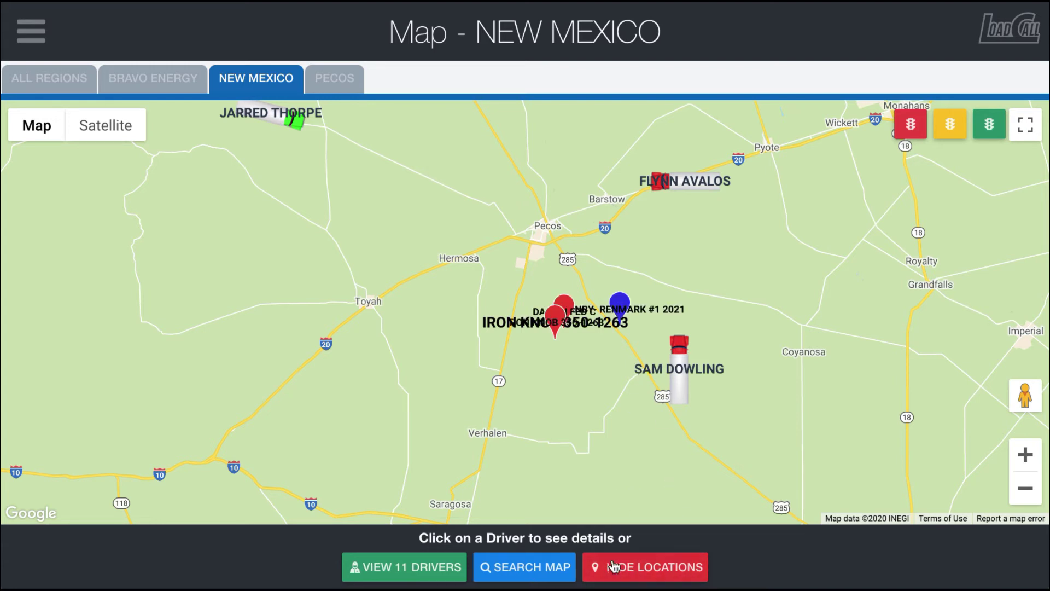
click(614, 571)
scroll(616, 426, down, 3)
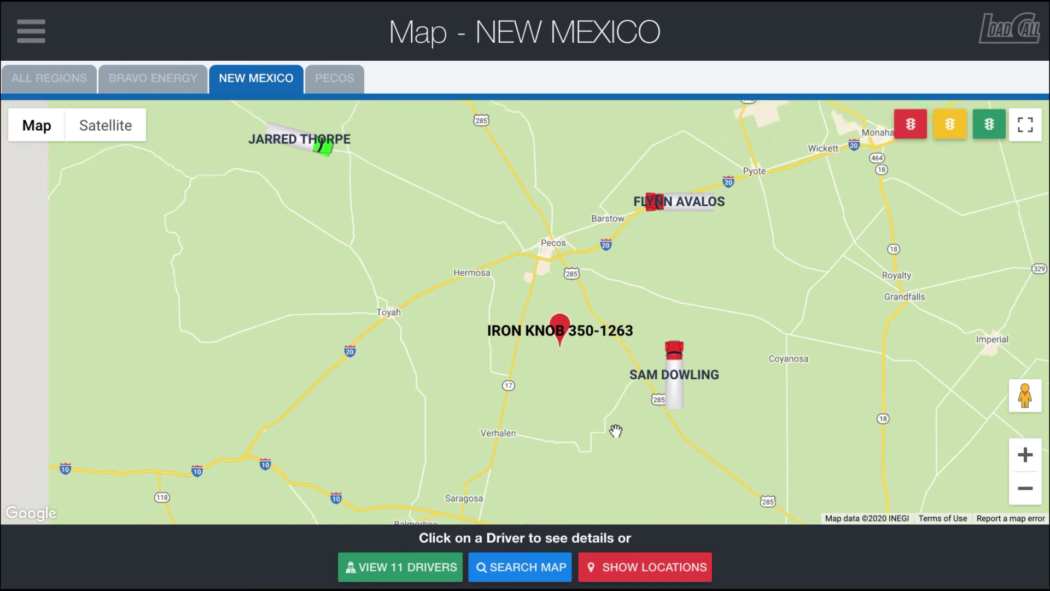
click(634, 570)
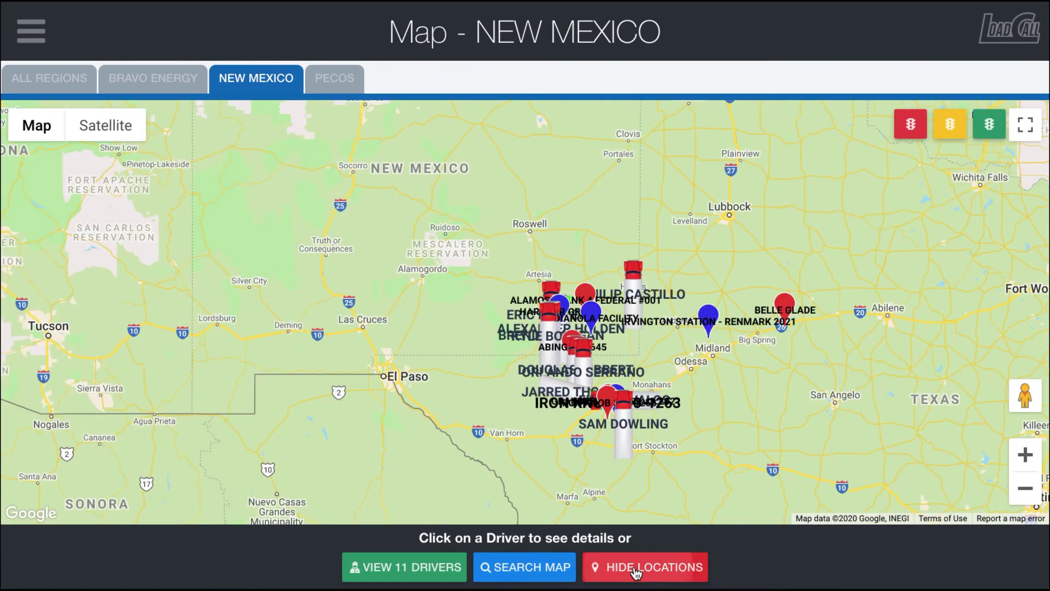
click(637, 572)
click(636, 572)
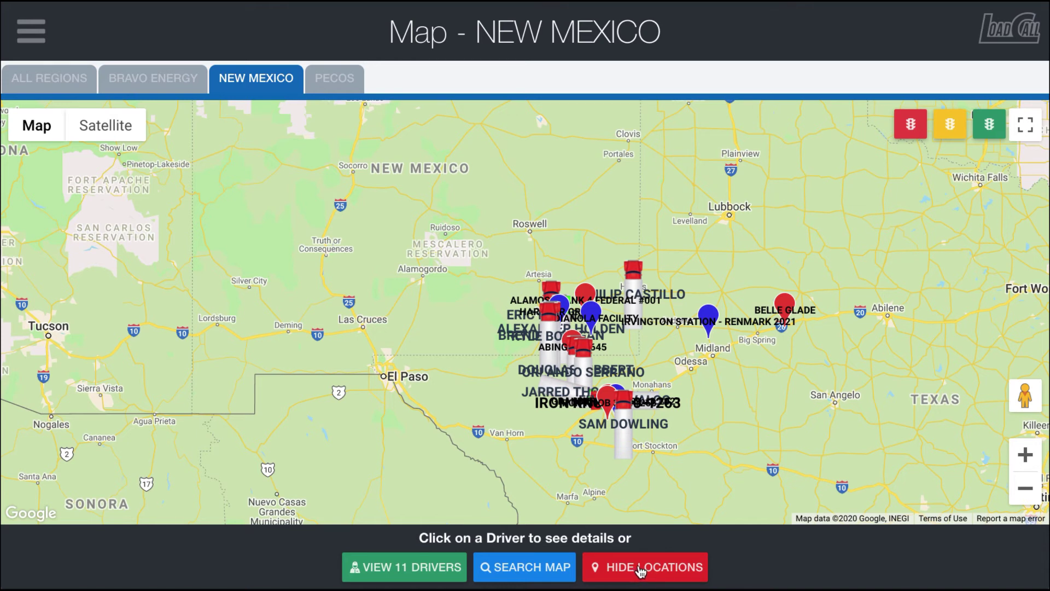
click(639, 570)
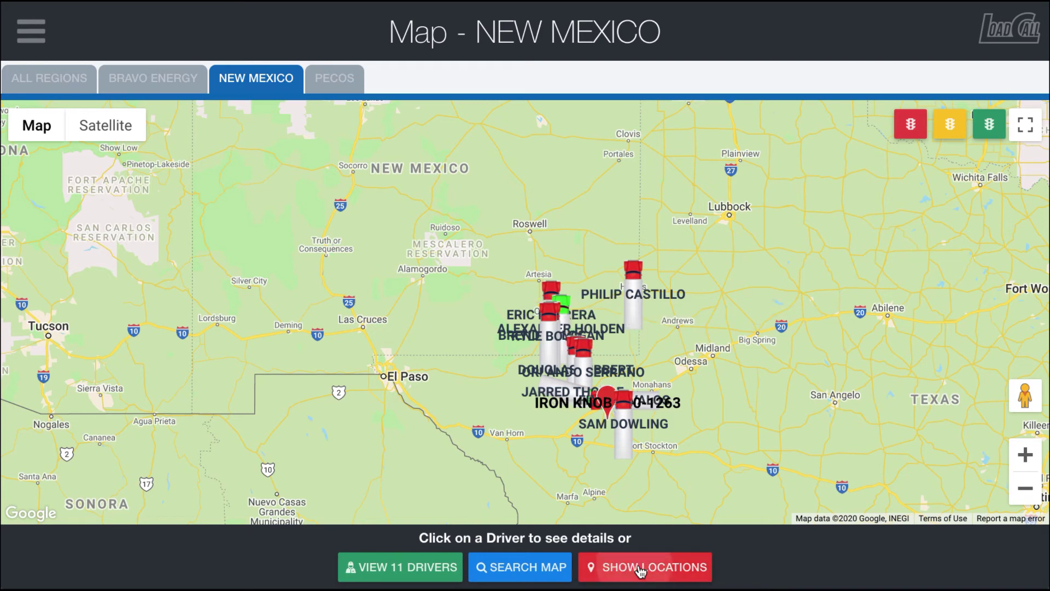
View the driver, pickup and dropoff options of the map search and close it without searching
click(522, 573)
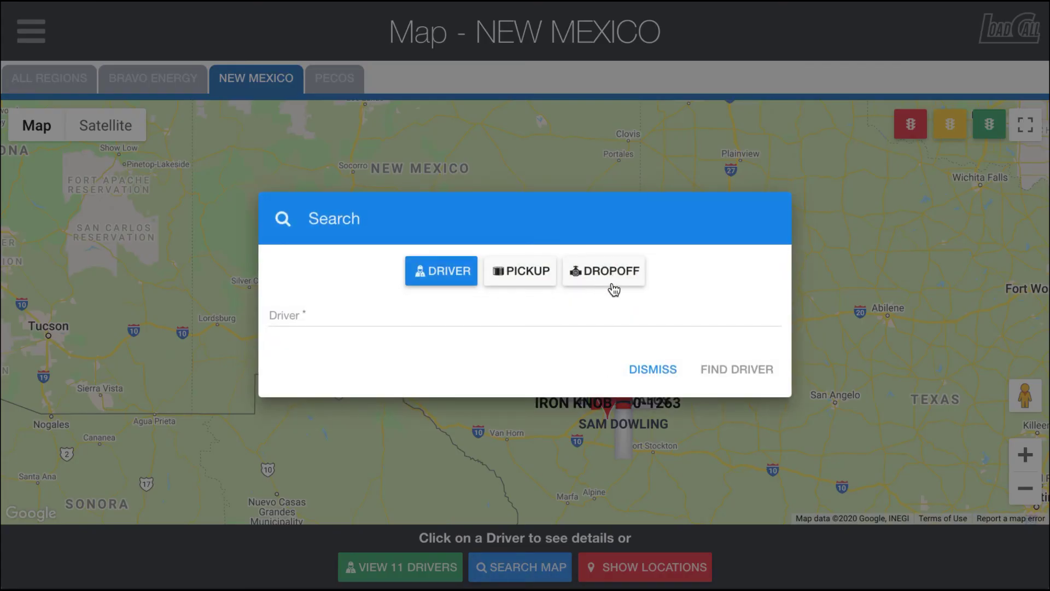
click(873, 293)
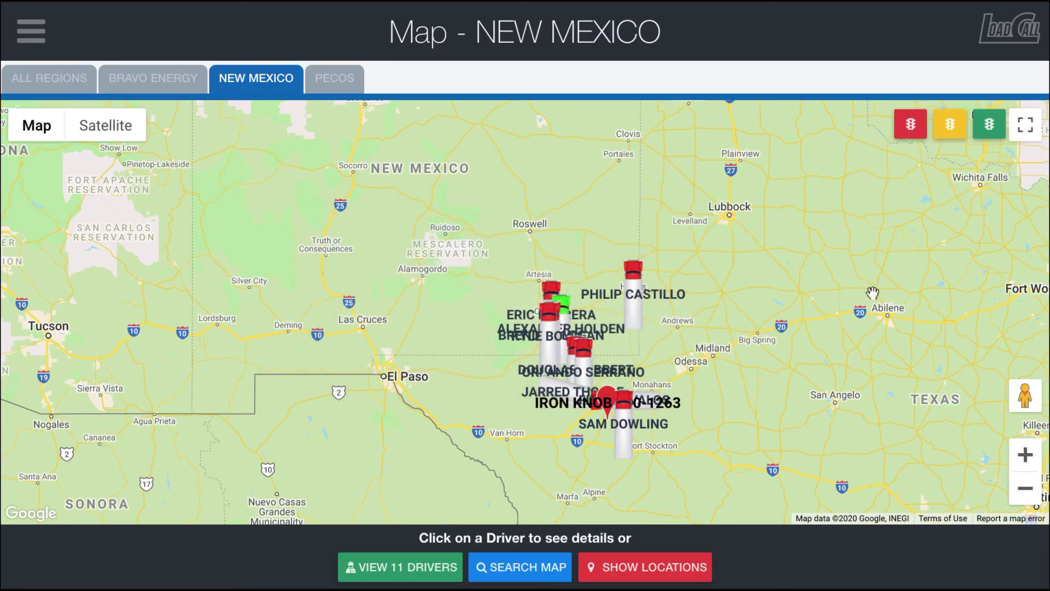
drag(797, 304, 780, 249)
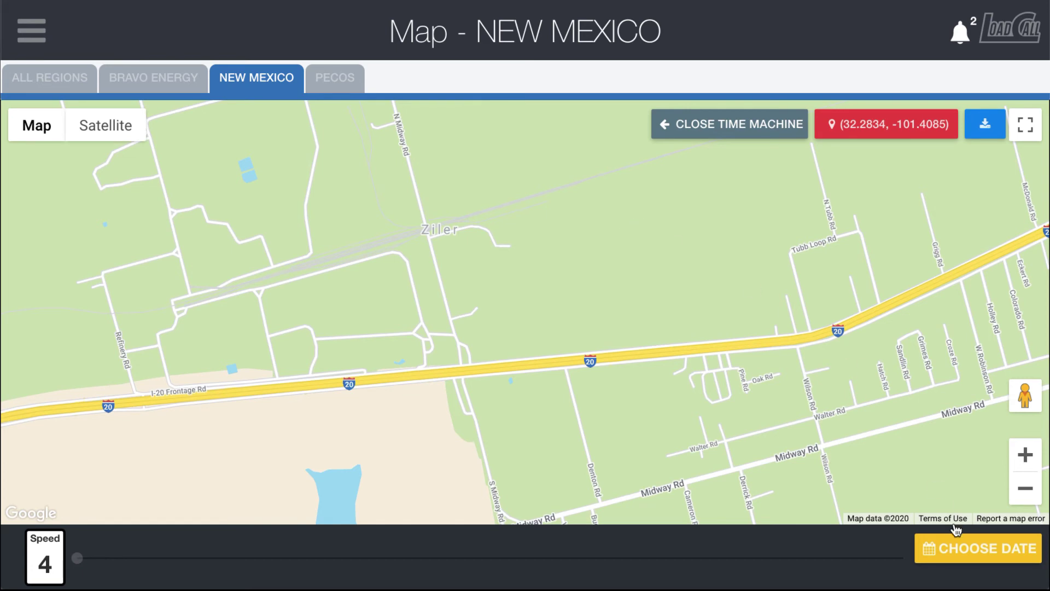
Load the test driver's Time Machine history for 12/23/2020
click(952, 549)
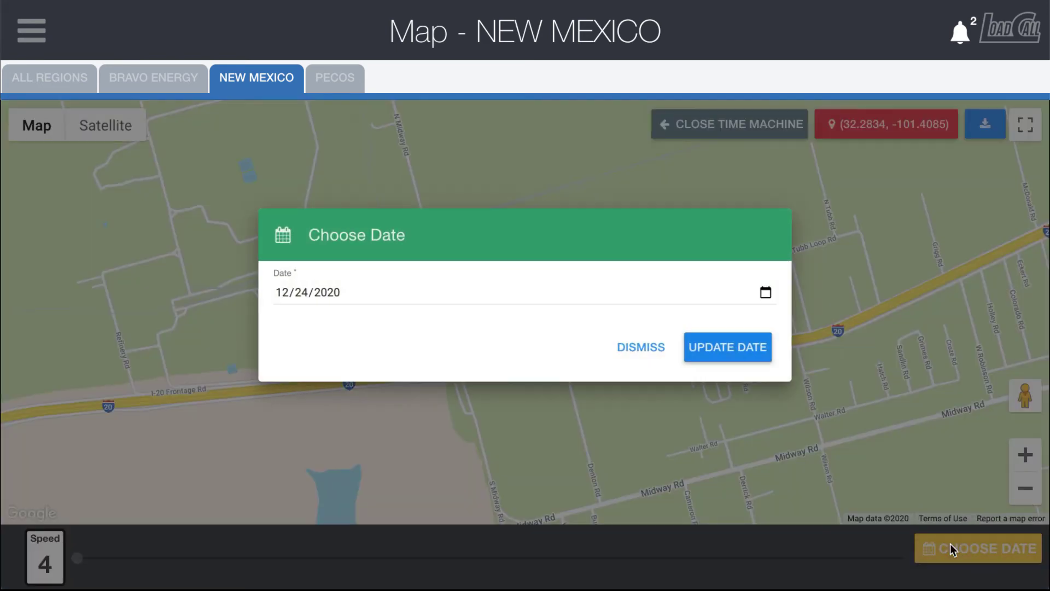
click(304, 294)
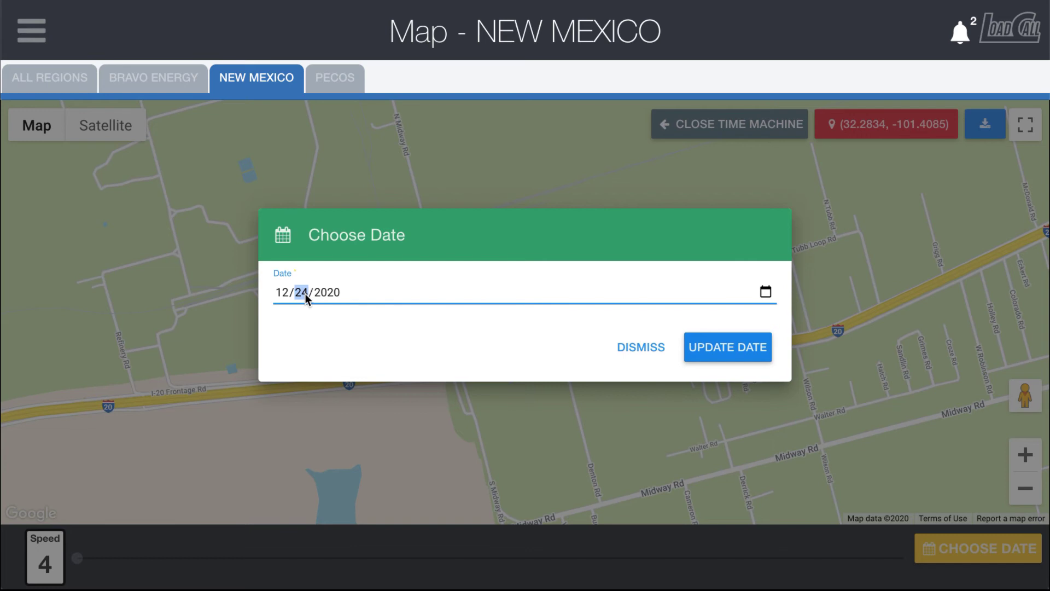
text(23)
click(727, 359)
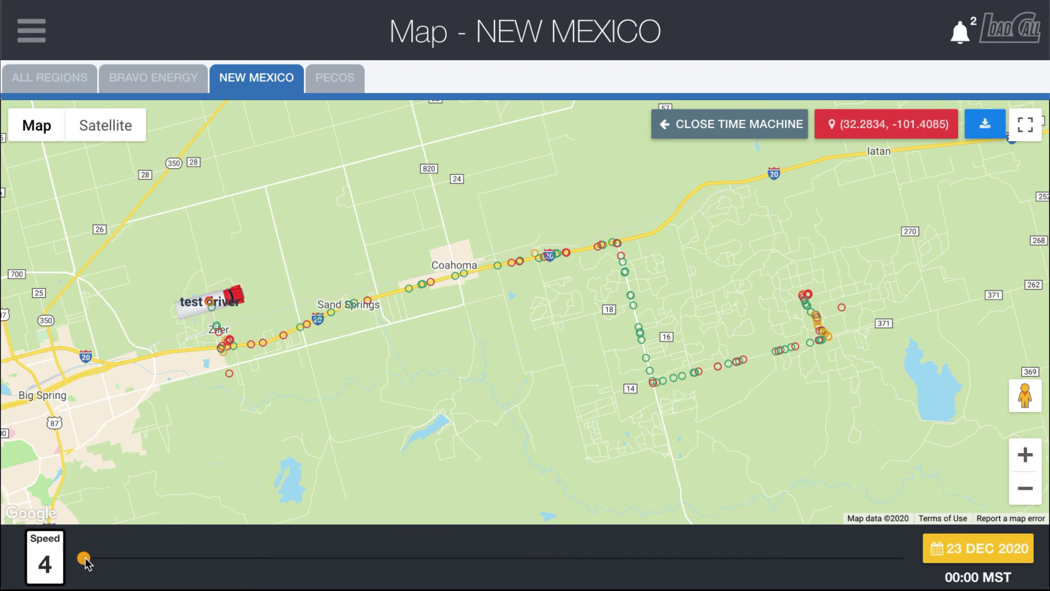
Move the Time Machine playback to about 00:40 MST, check Street View for the truck's position there and close it
drag(86, 564, 99, 563)
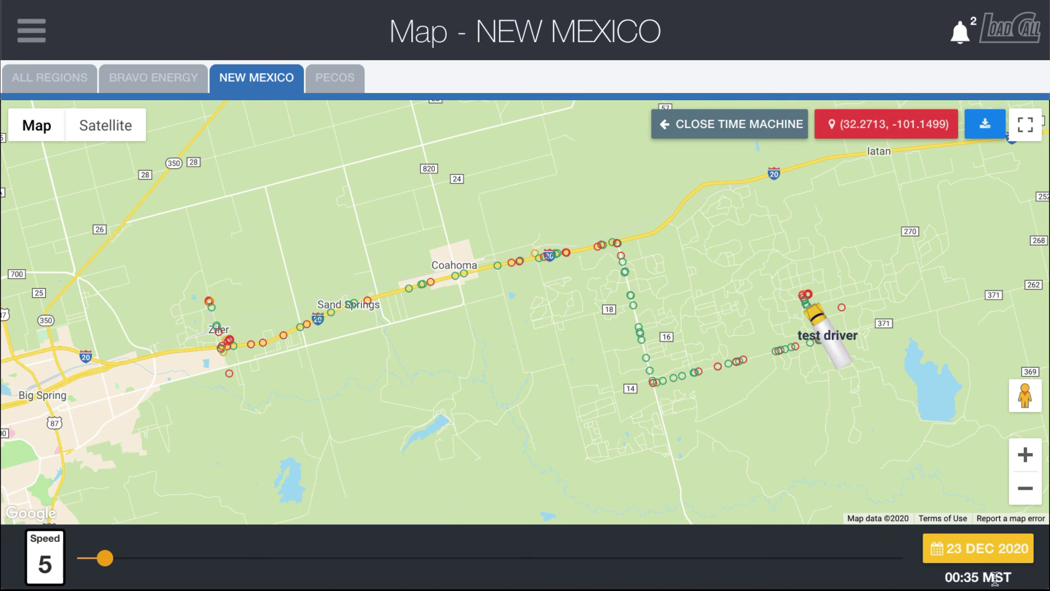
drag(105, 557, 98, 565)
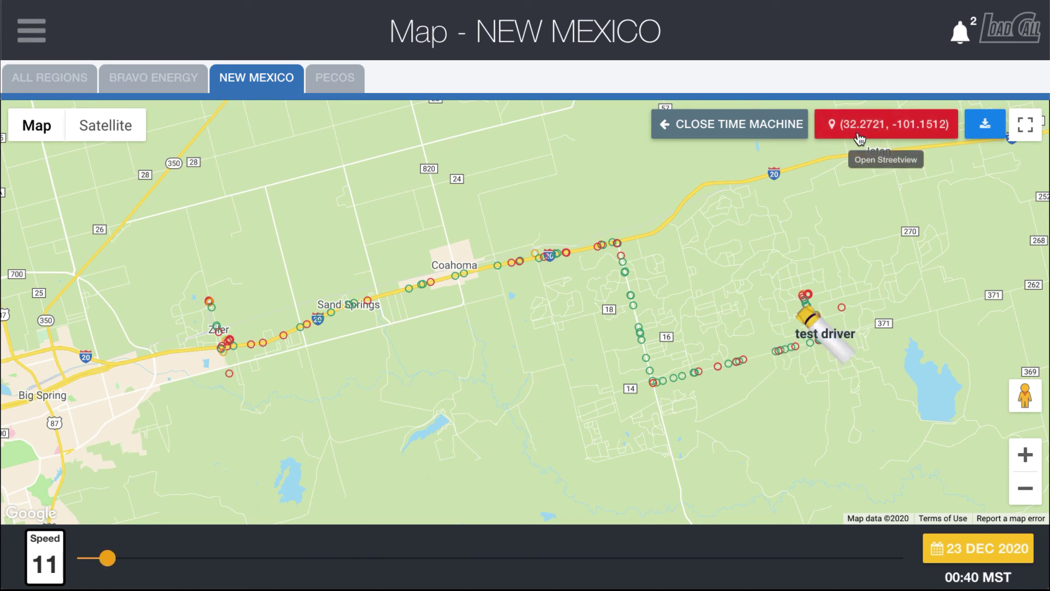
click(889, 131)
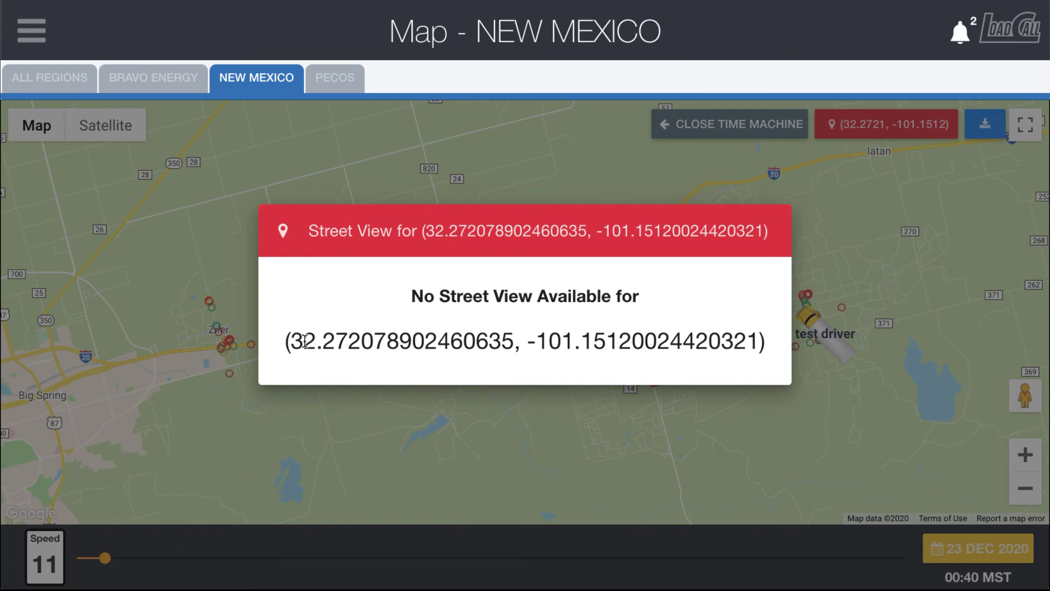
click(215, 352)
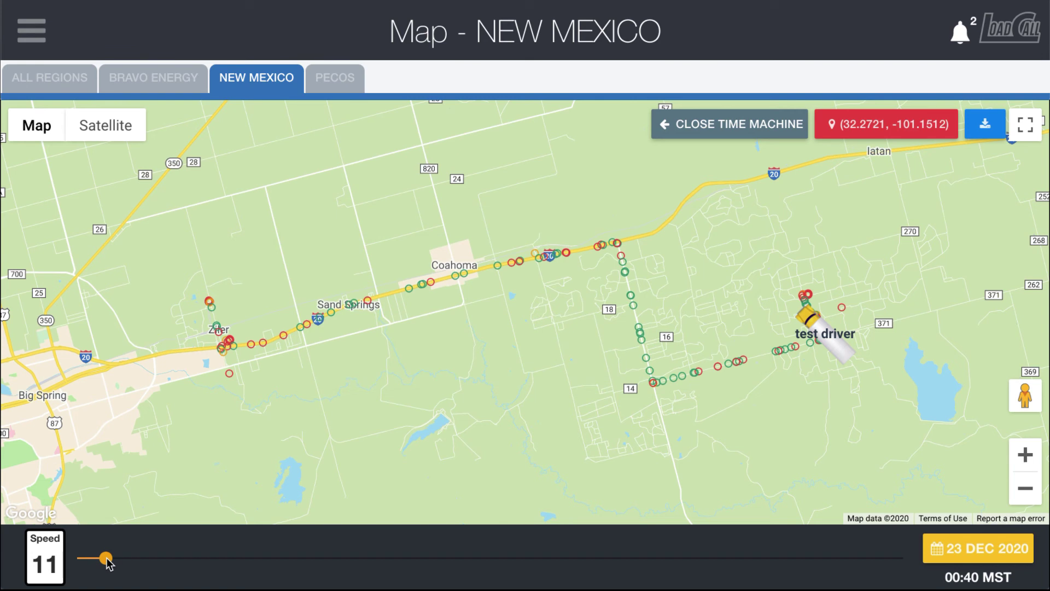
Move the Time Machine playback through the day to about 20:58 MST to follow the truck's route
drag(110, 563, 135, 567)
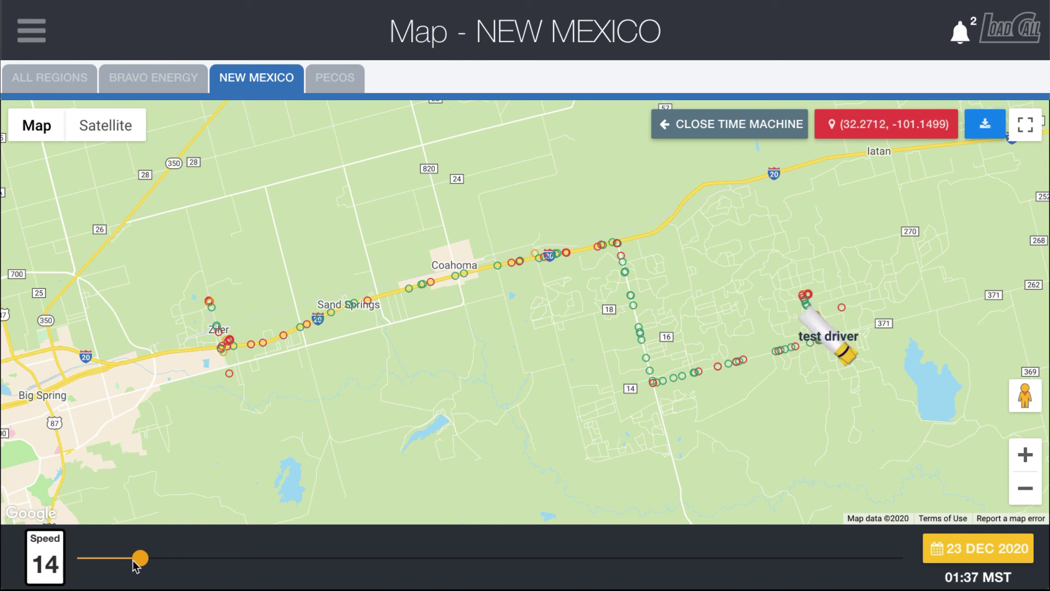
mouse_move(136, 566)
mouse_down()
mouse_move(273, 540)
mouse_move(341, 559)
mouse_move(525, 569)
mouse_move(749, 577)
mouse_move(790, 565)
mouse_move(715, 567)
mouse_move(769, 561)
mouse_move(869, 572)
mouse_move(826, 557)
mouse_move(722, 558)
mouse_move(848, 569)
mouse_move(803, 571)
mouse_up()
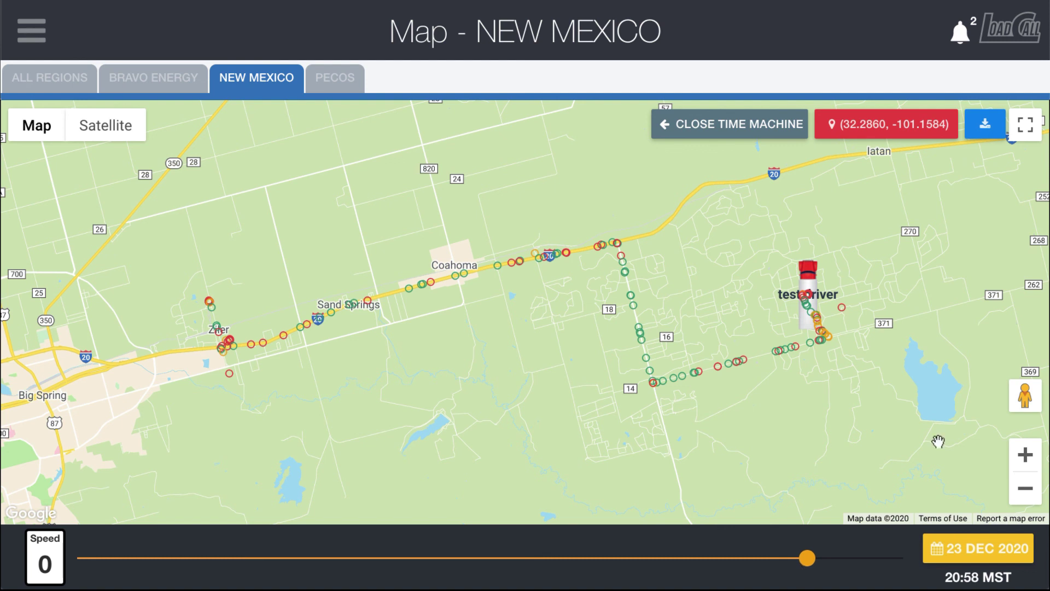